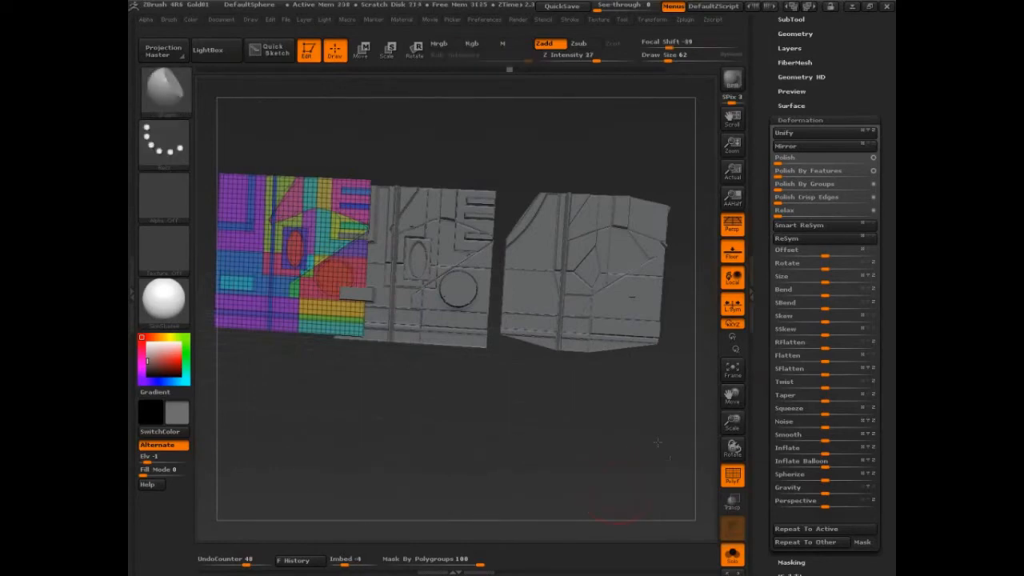
# Step: Zoom in so the polygrouped plane fills most of the canvas
pyautogui.moveTo(582, 433)
pyautogui.mouseDown(button='right')
pyautogui.moveTo(604, 455)
pyautogui.moveTo(642, 469)
pyautogui.moveTo(635, 462)
pyautogui.mouseUp(button='right')
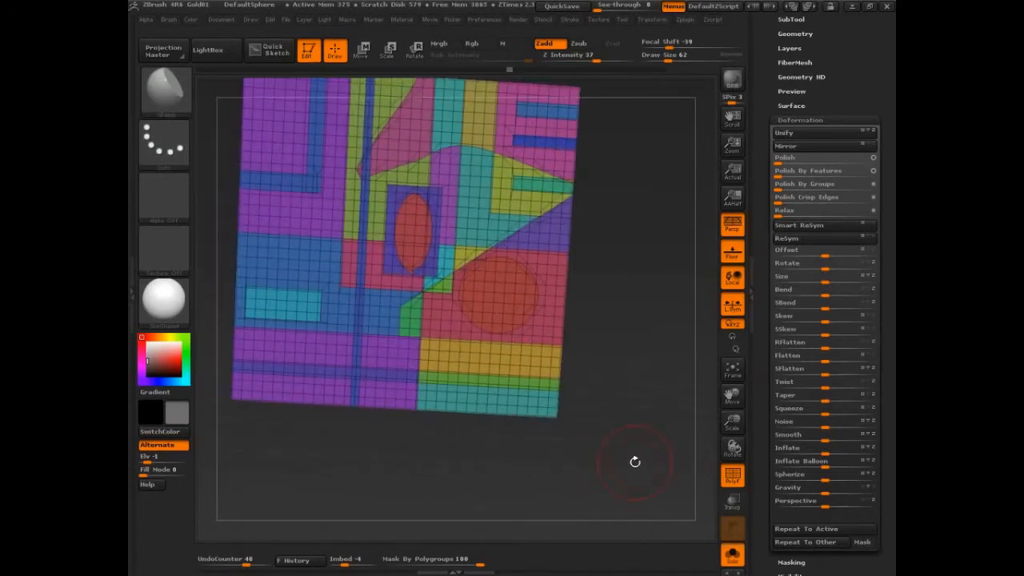
pyautogui.click(800, 120)
pyautogui.click(795, 33)
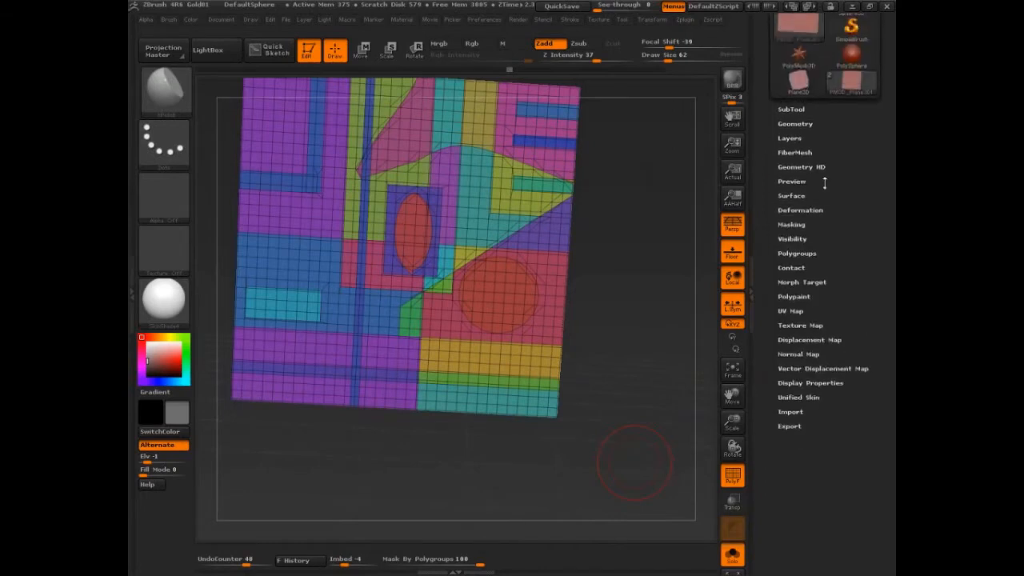
pyautogui.click(798, 126)
pyautogui.scroll(-3, 800, 240)
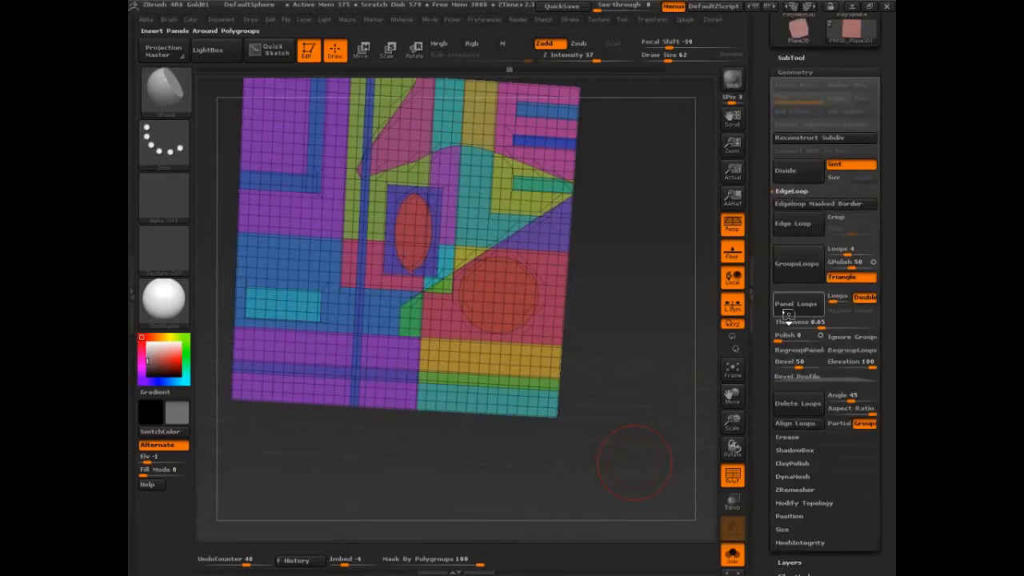
pyautogui.click(788, 308)
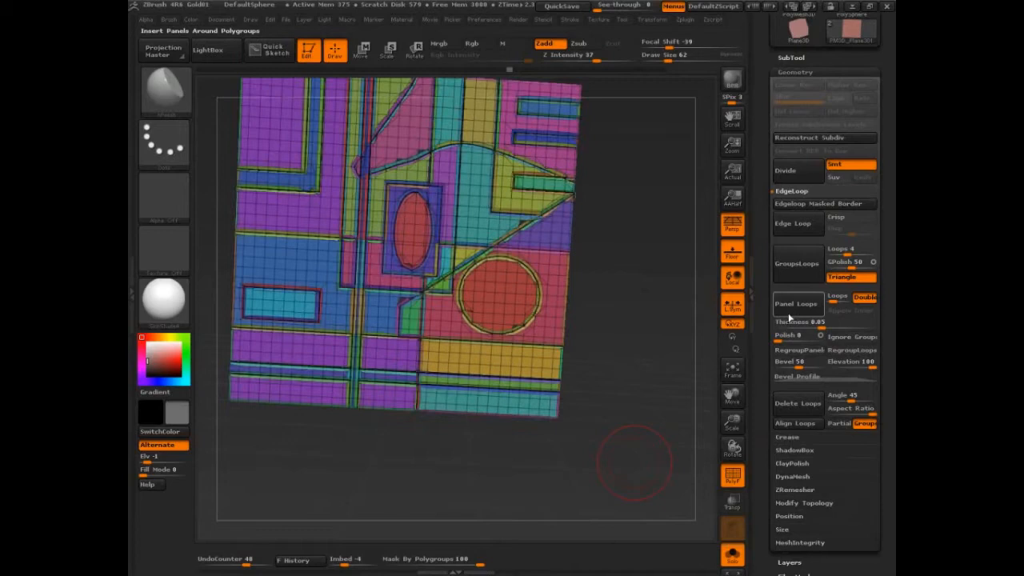
pyautogui.click(788, 316)
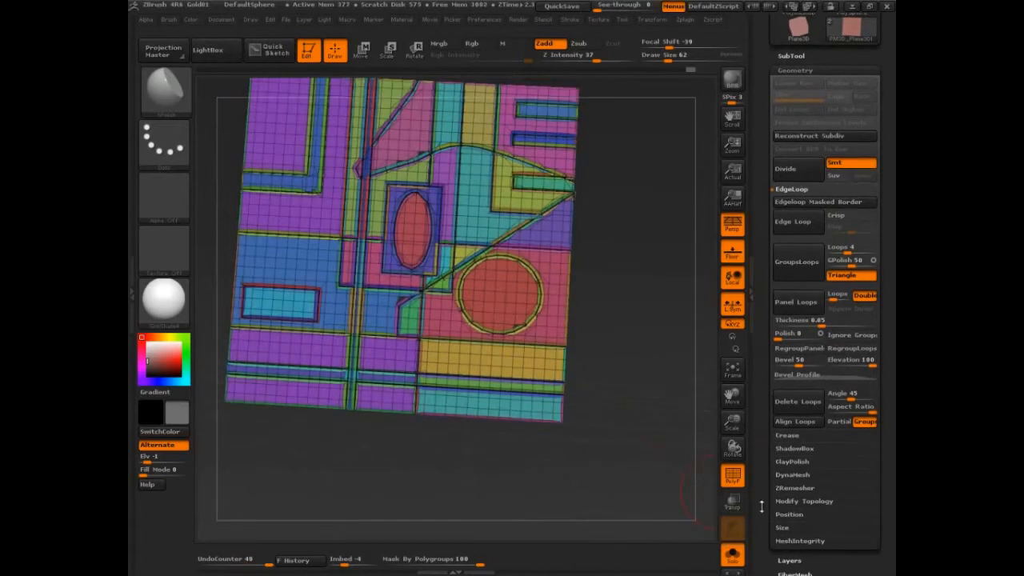
pyautogui.scroll(-5, 800, 240)
pyautogui.scroll(-3, 800, 160)
pyautogui.moveTo(798, 56); pyautogui.dragTo(835, 56)
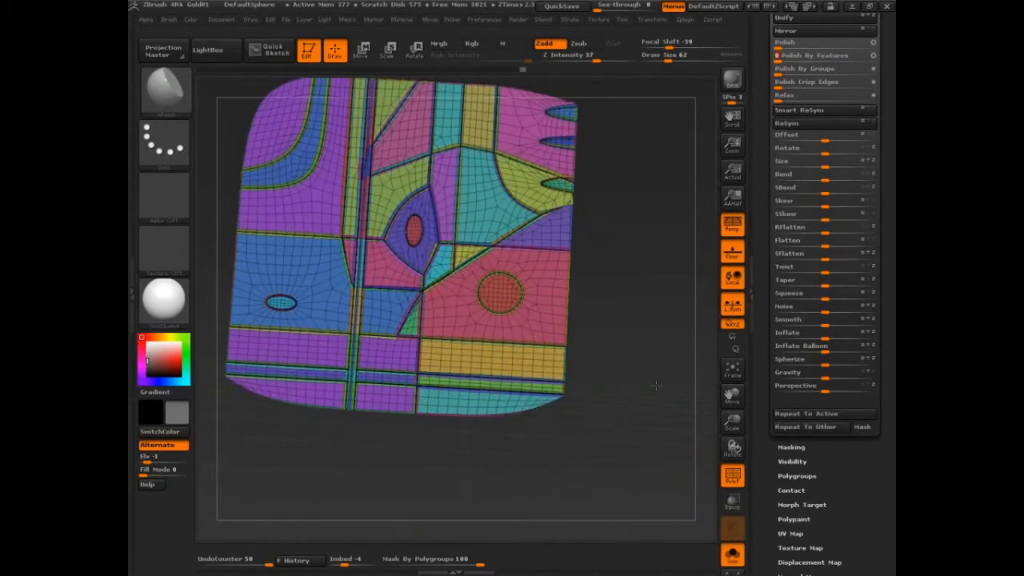
pyautogui.hotkey('ctrl', 'z')
pyautogui.hotkey('ctrl', 'z')
pyautogui.hotkey('ctrl', 'z')
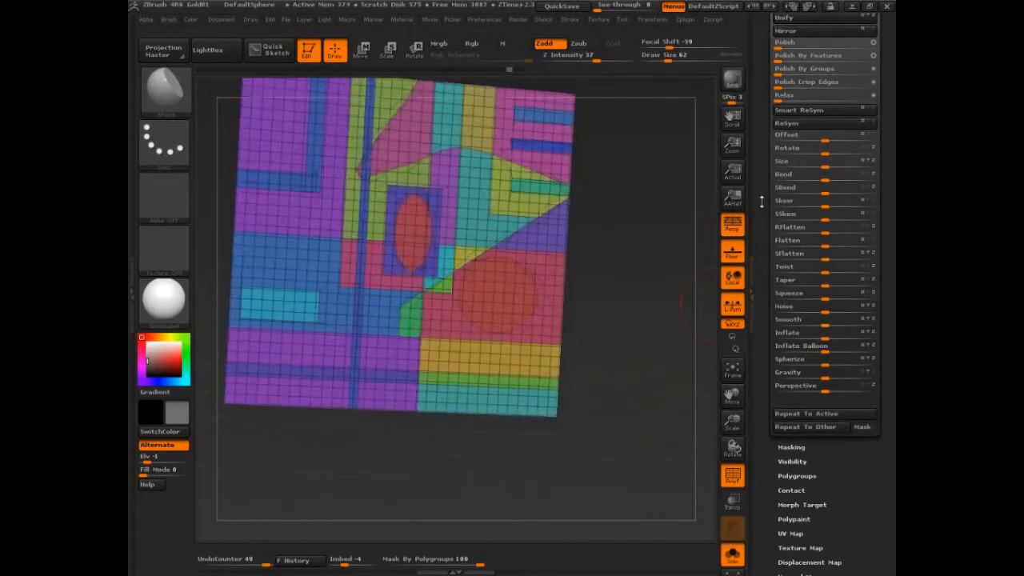
pyautogui.scroll(5, 761, 202)
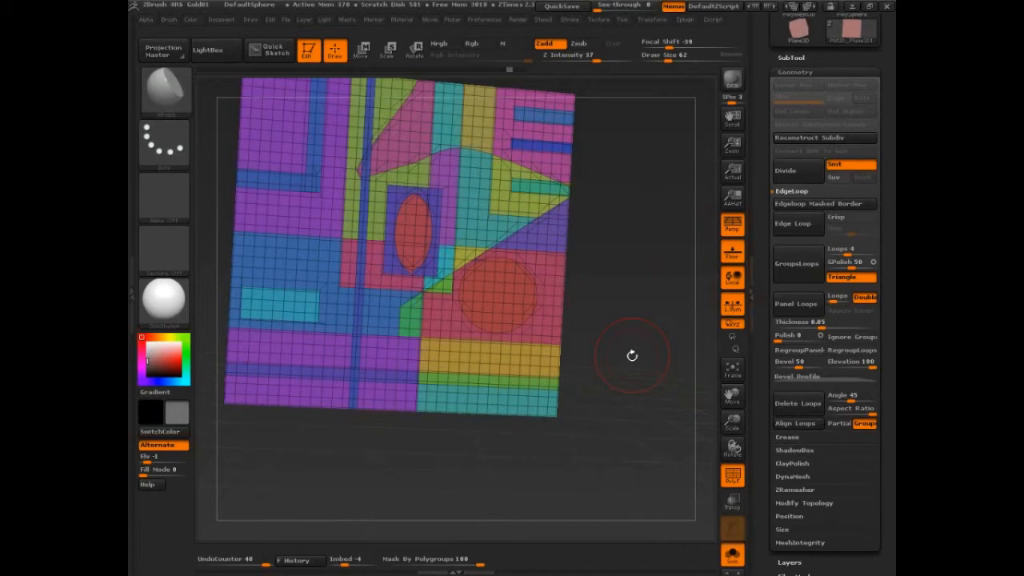
# Step: Tilt the plane slightly and zoom in close until its coloured grid fills the canvas
pyautogui.moveTo(631, 355); pyautogui.dragTo(631, 357)
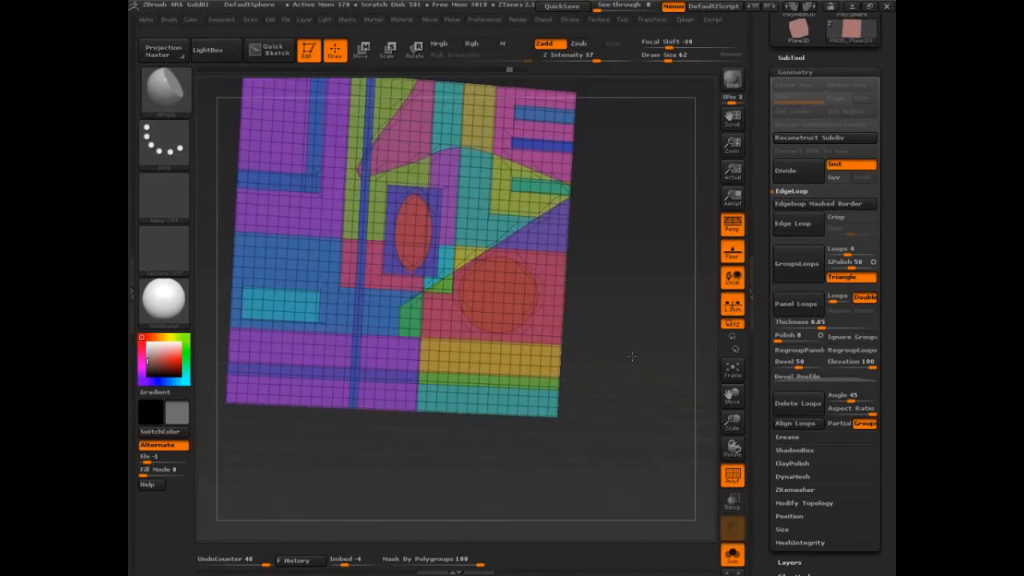
pyautogui.keyDown('alt'); pyautogui.moveTo(631, 356); pyautogui.dragTo(664, 425); pyautogui.keyUp('alt')
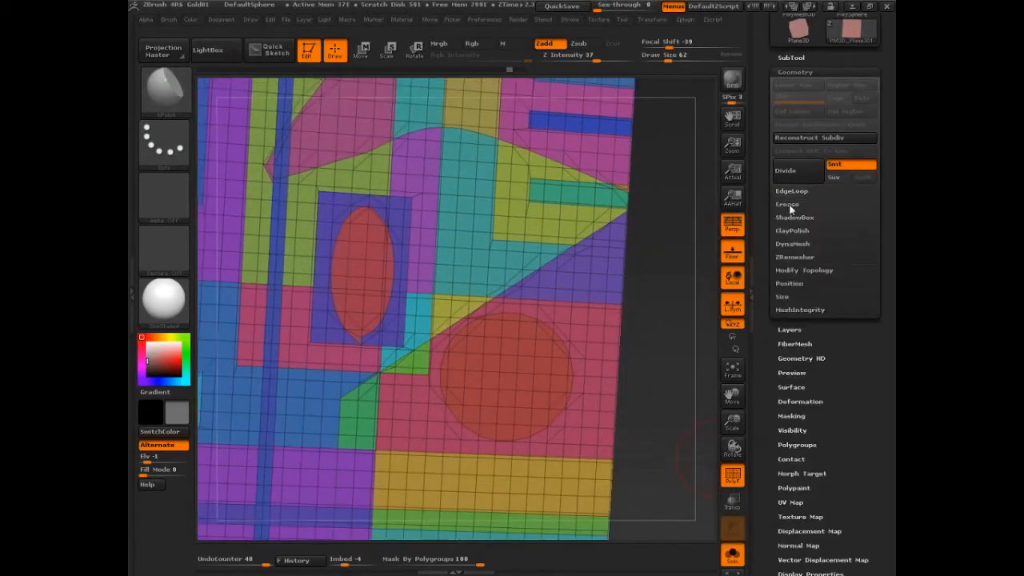
# Step: Show the Crease options, rotate the plane, then frame the whole mesh with F
pyautogui.click(787, 204)
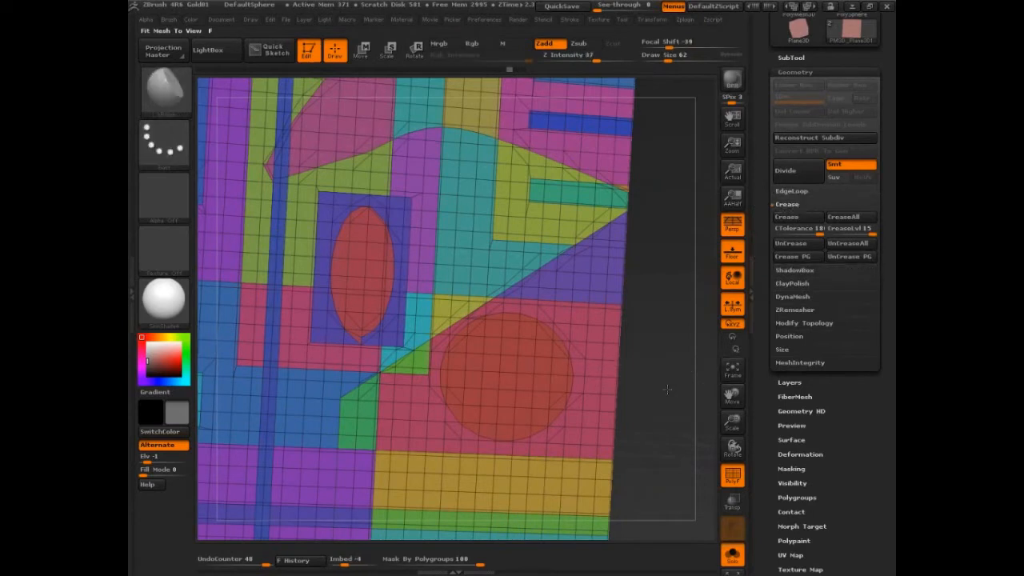
pyautogui.moveTo(667, 390); pyautogui.dragTo(669, 389)
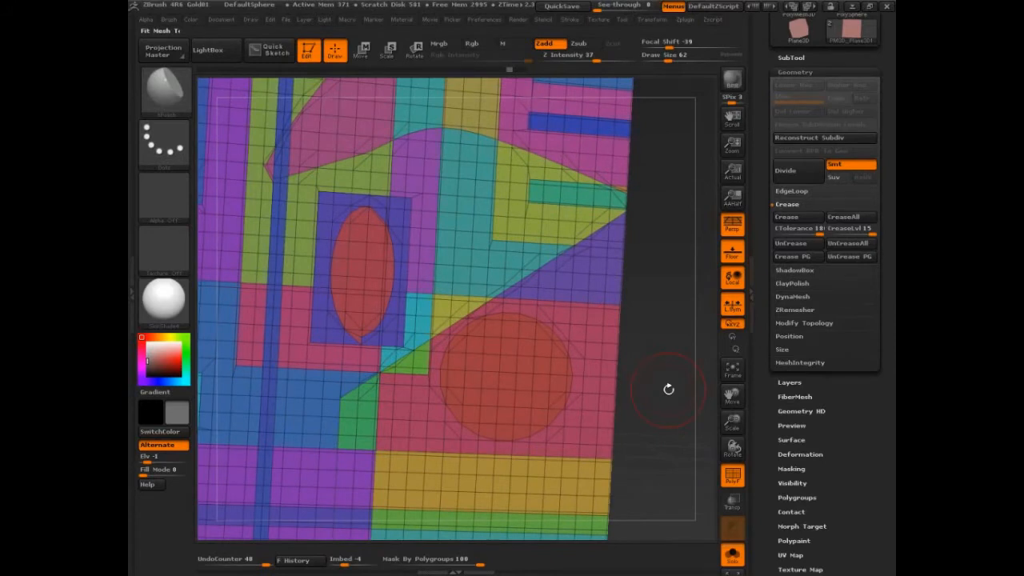
pyautogui.moveTo(669, 389); pyautogui.dragTo(622, 340)
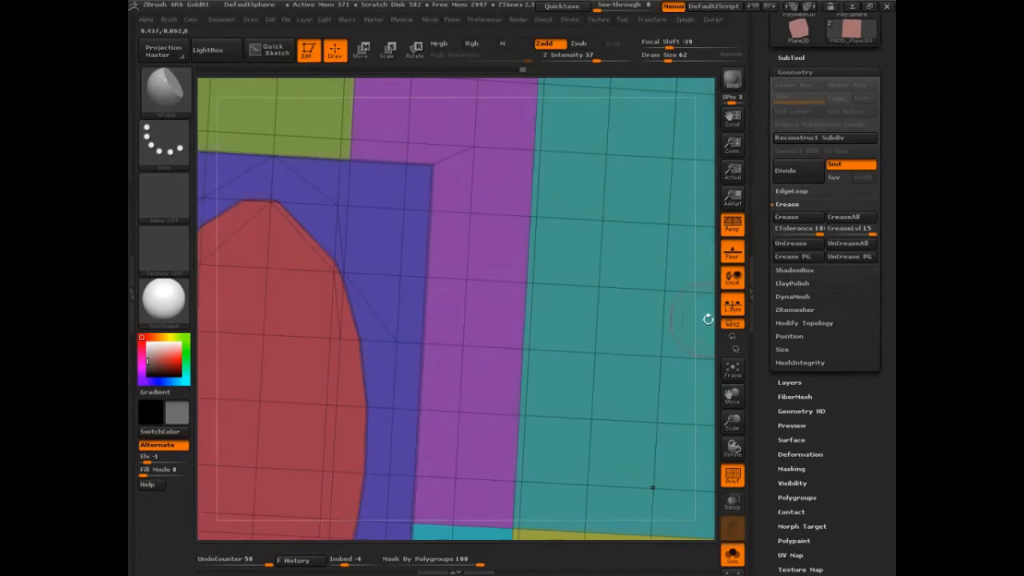
pyautogui.press('f')
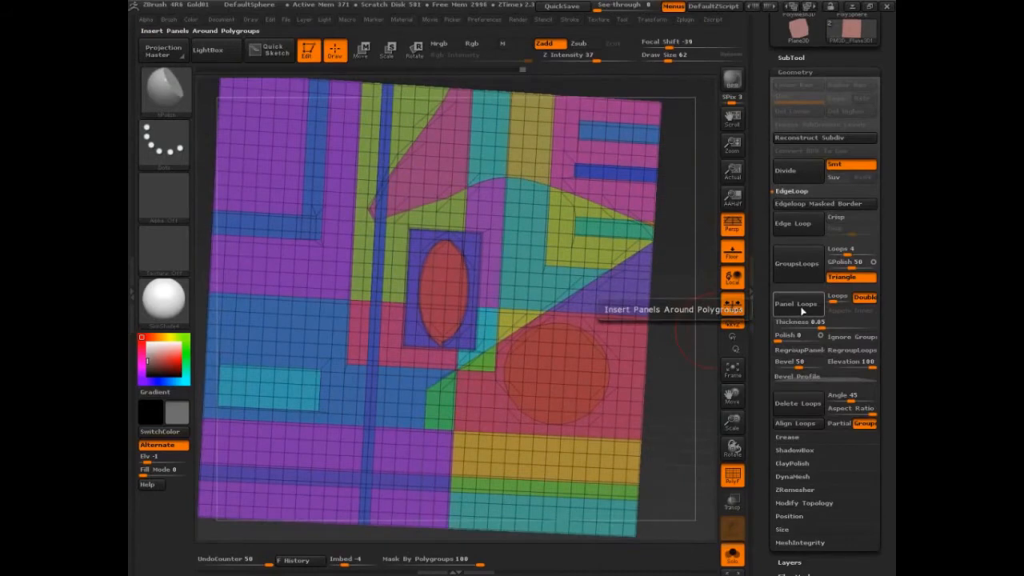
# Step: Insert Panel Loops around every polygroup on the plane
pyautogui.click(803, 308)
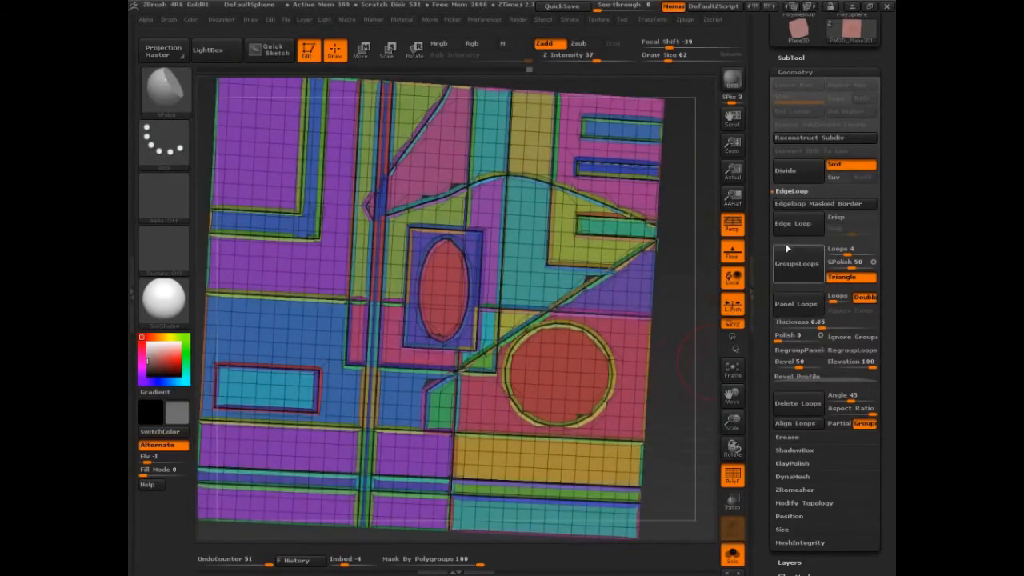
pyautogui.scroll(-1, 765, 218)
pyautogui.scroll(-3, 764, 218)
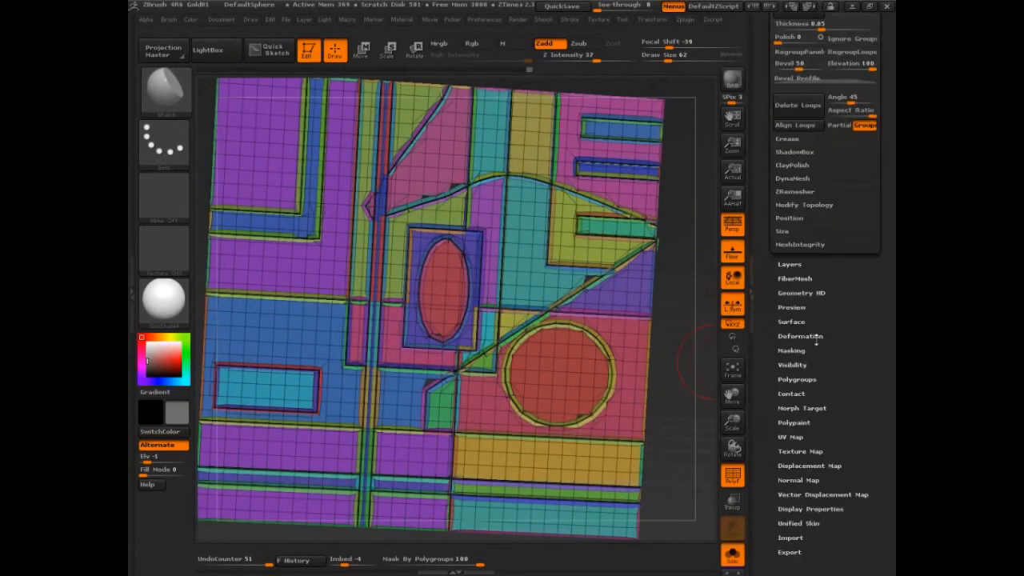
pyautogui.scroll(-3, 792, 280)
pyautogui.scroll(-3, 808, 352)
pyautogui.scroll(3, 811, 370)
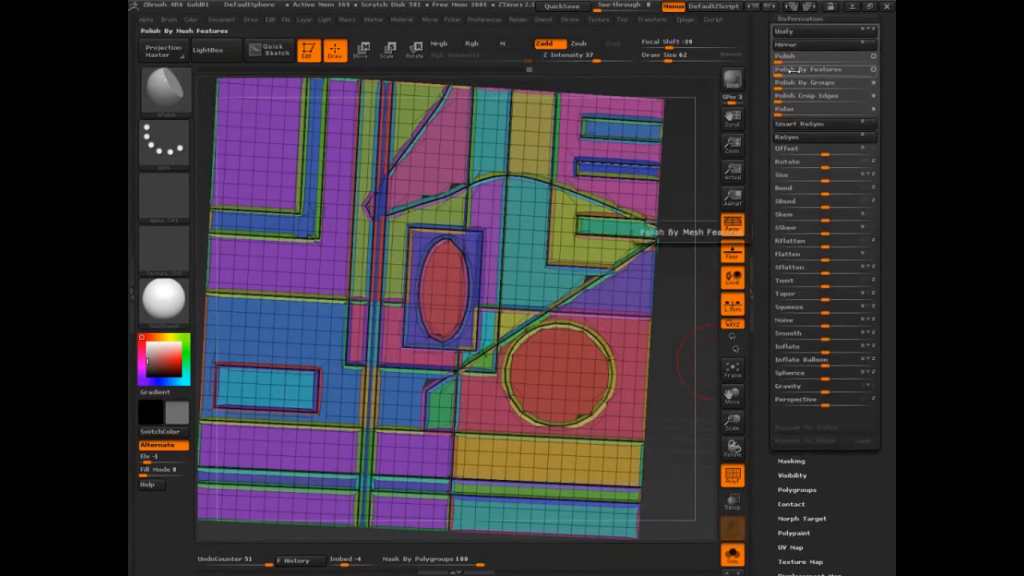
pyautogui.moveTo(800, 71); pyautogui.dragTo(846, 70)
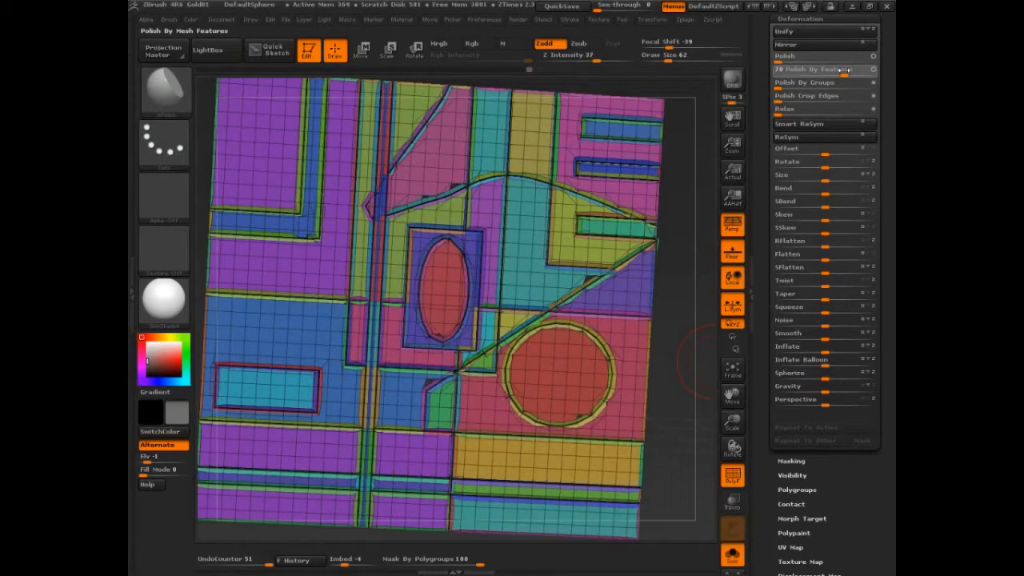
# Step: Apply Polish By Features to round the panels, undoing and reapplying to compare the result
pyautogui.moveTo(846, 70); pyautogui.dragTo(840, 71)
pyautogui.hotkey('ctrl', 'z')
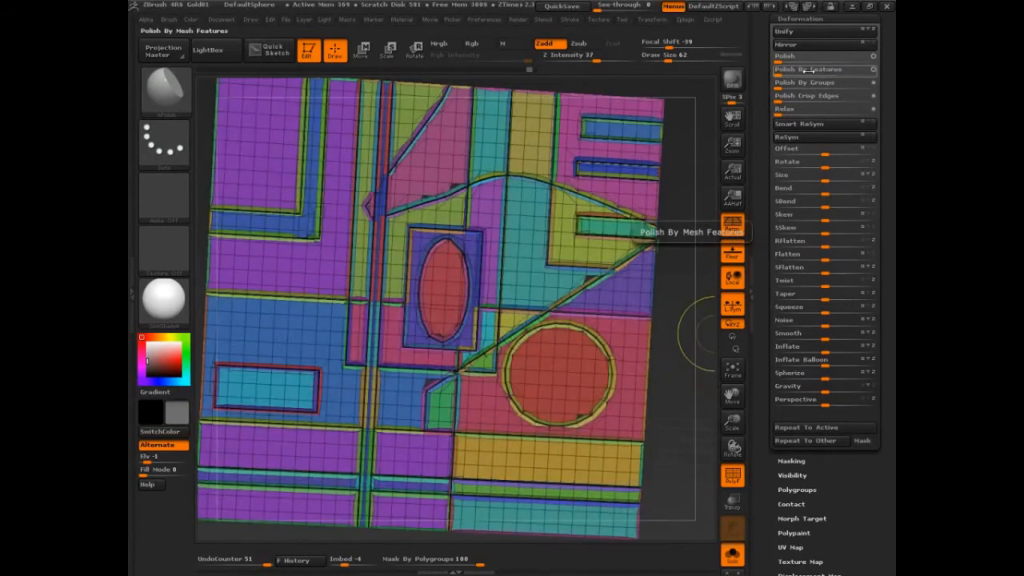
pyautogui.moveTo(811, 70); pyautogui.dragTo(845, 70)
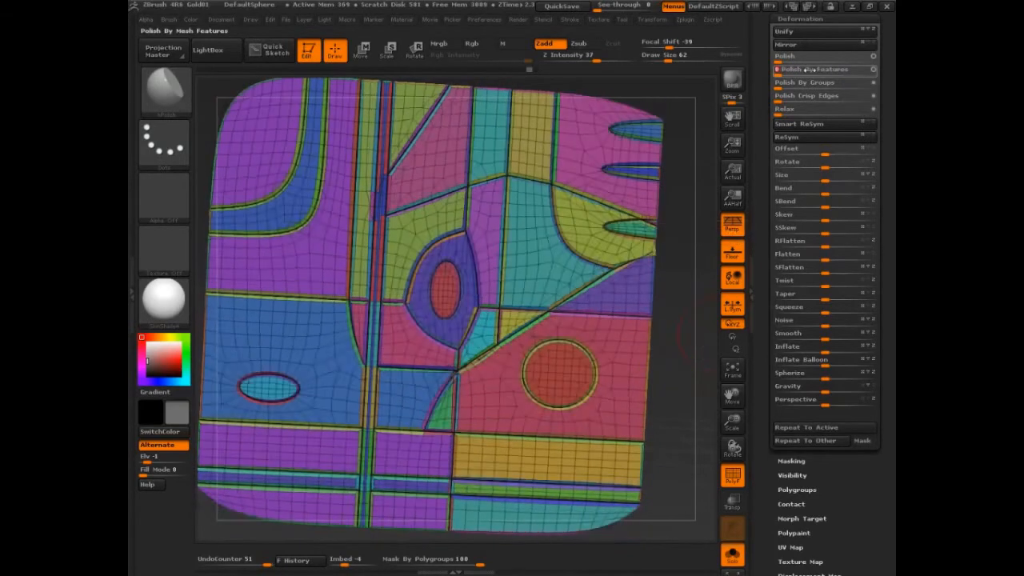
pyautogui.hotkey('ctrl', 'z')
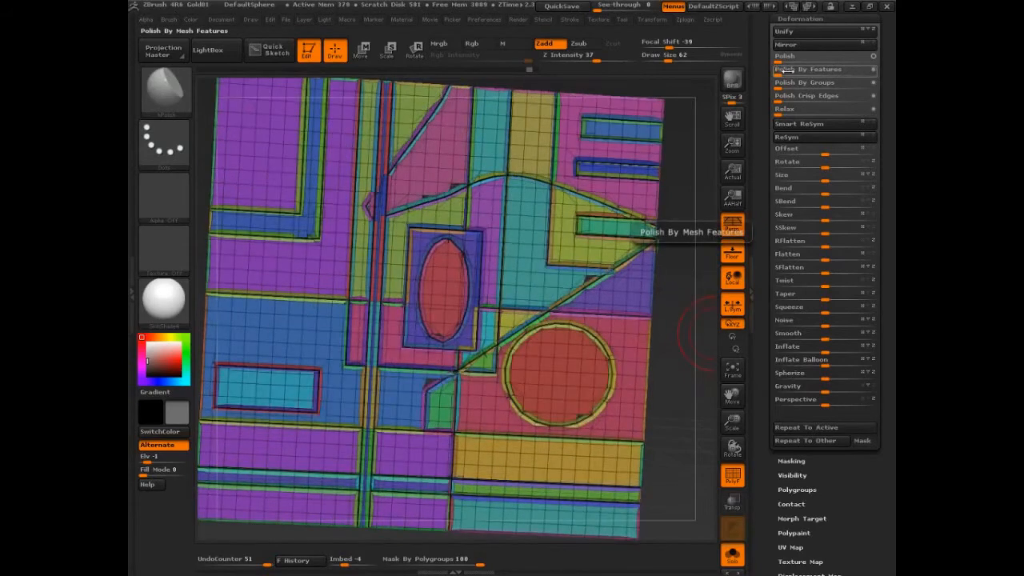
pyautogui.moveTo(788, 71); pyautogui.dragTo(818, 71)
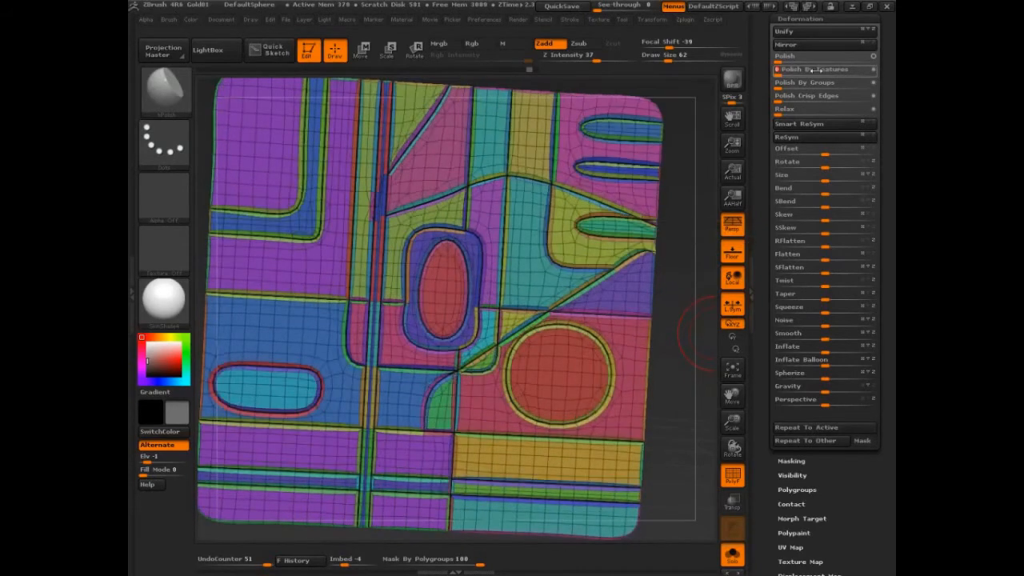
pyautogui.press('ctrl')
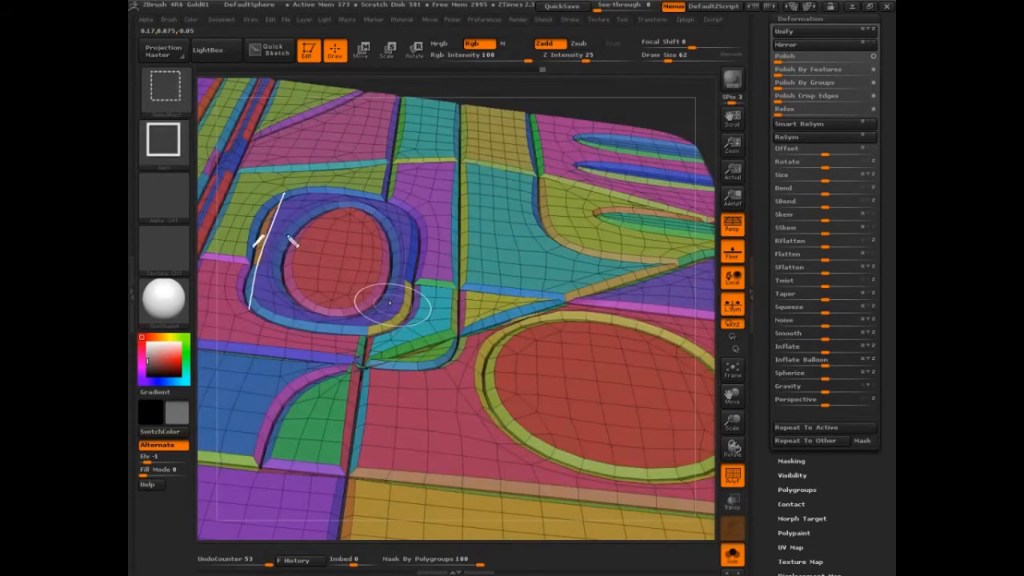
# Step: Frame the plane, orbit it front-on, and zoom until it fills the canvas
pyautogui.click(276, 237)
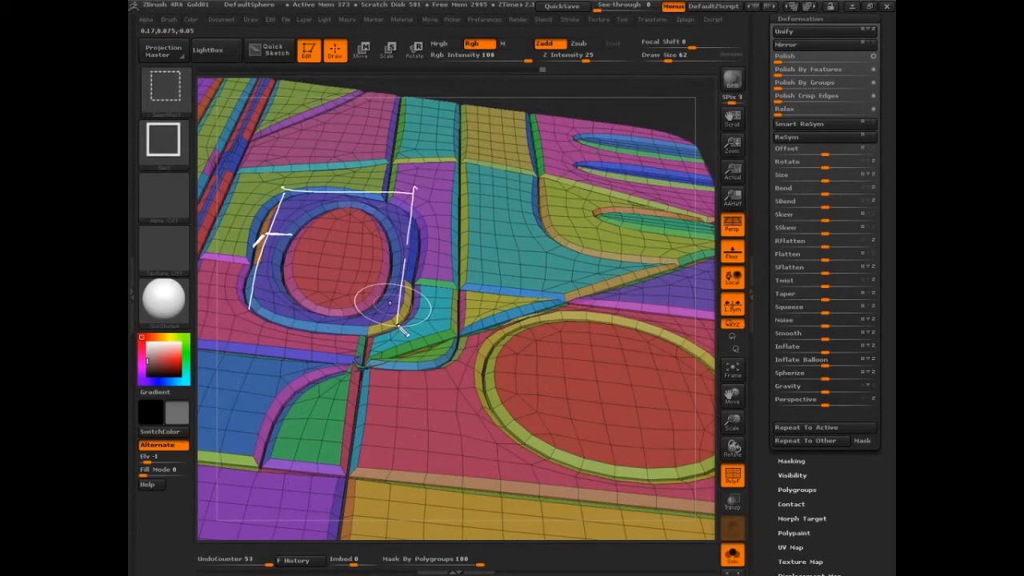
pyautogui.press('ctrl')
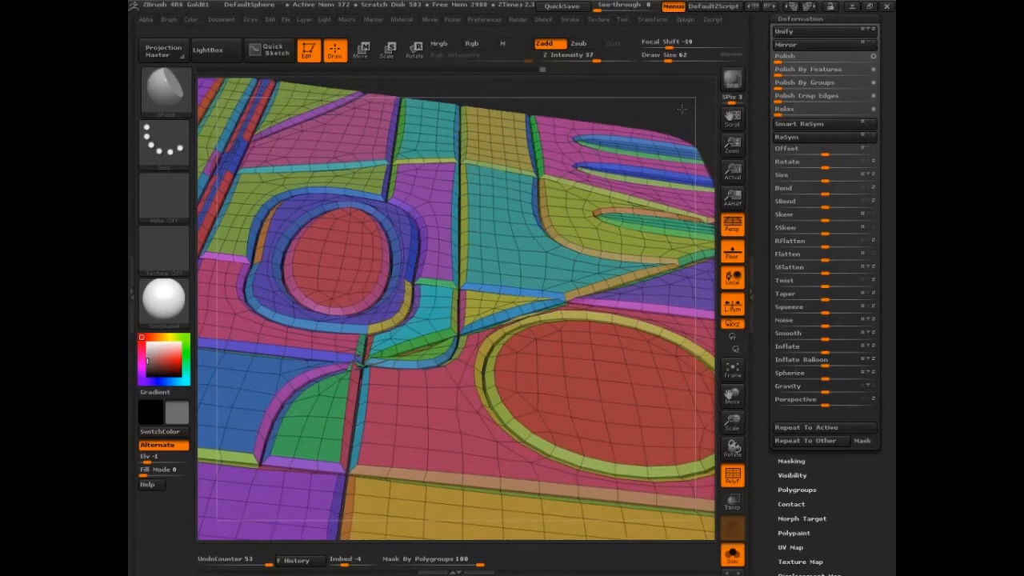
pyautogui.press('f')
pyautogui.moveTo(624, 414)
pyautogui.mouseDown()
pyautogui.moveTo(633, 352)
pyautogui.moveTo(579, 387)
pyautogui.moveTo(603, 280)
pyautogui.moveTo(627, 395)
pyautogui.mouseUp()
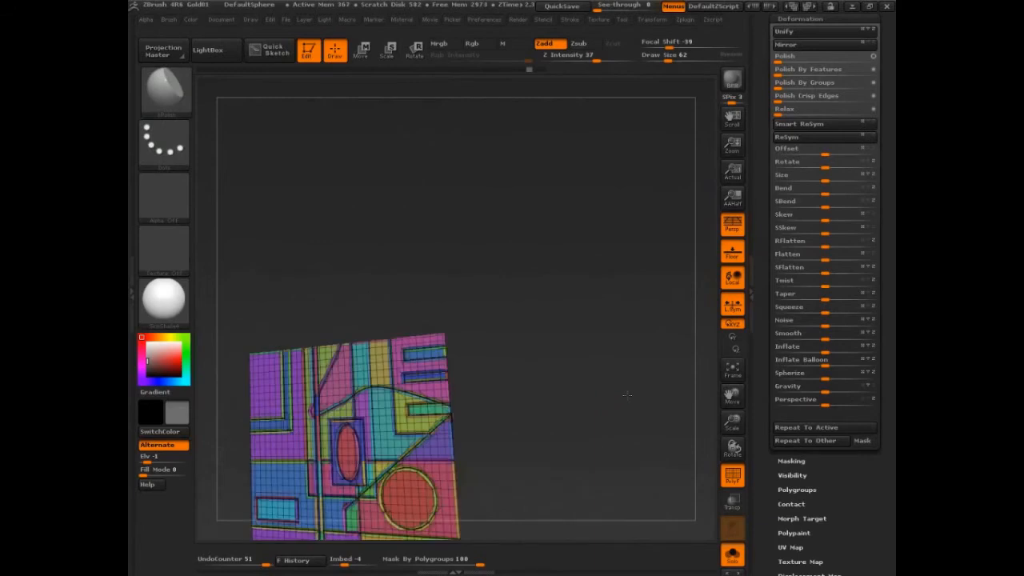
pyautogui.press('f')
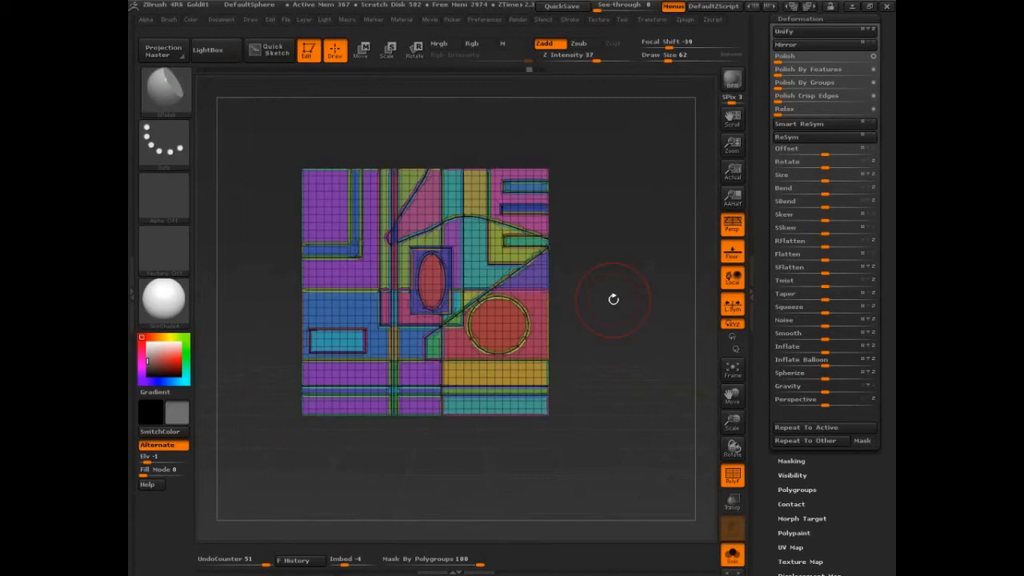
pyautogui.keyDown('ctrl'); pyautogui.moveTo(613, 299); pyautogui.dragTo(677, 354, button='right'); pyautogui.keyUp('ctrl')
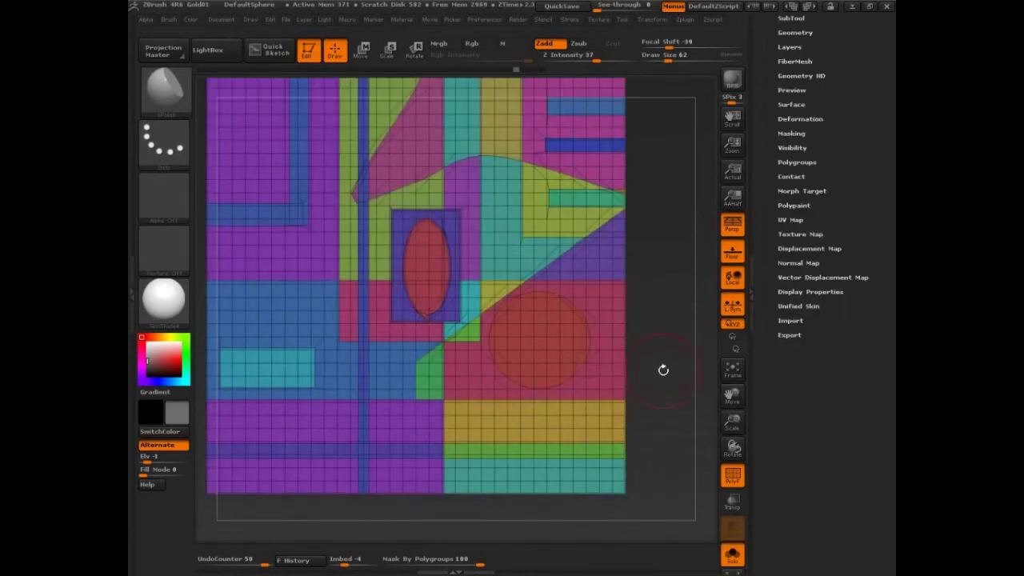
# Step: Turn off Smt and Divide the plane from SDiv 3 to 4, keeping its edges hard
pyautogui.click(794, 32)
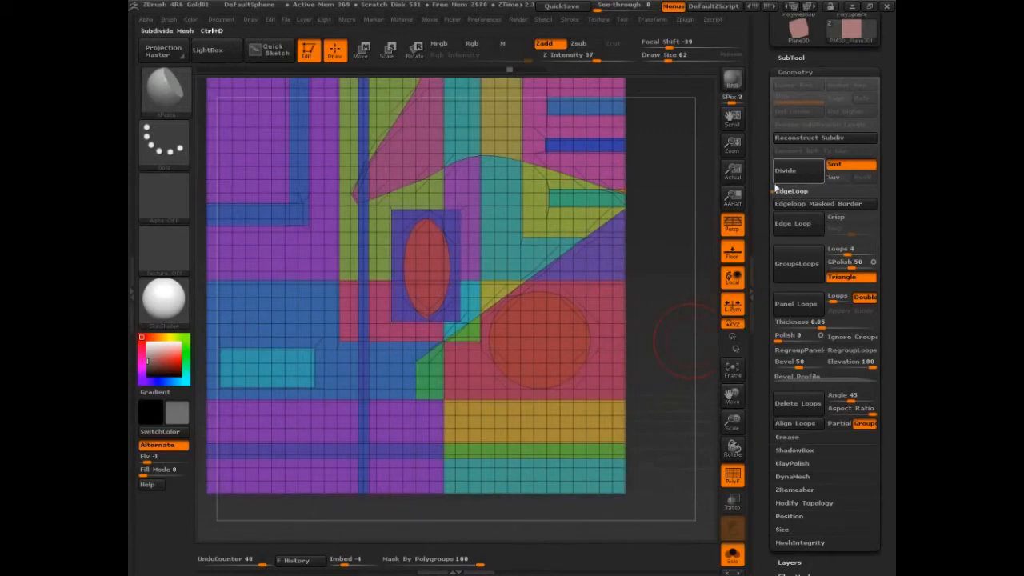
pyautogui.click(841, 165)
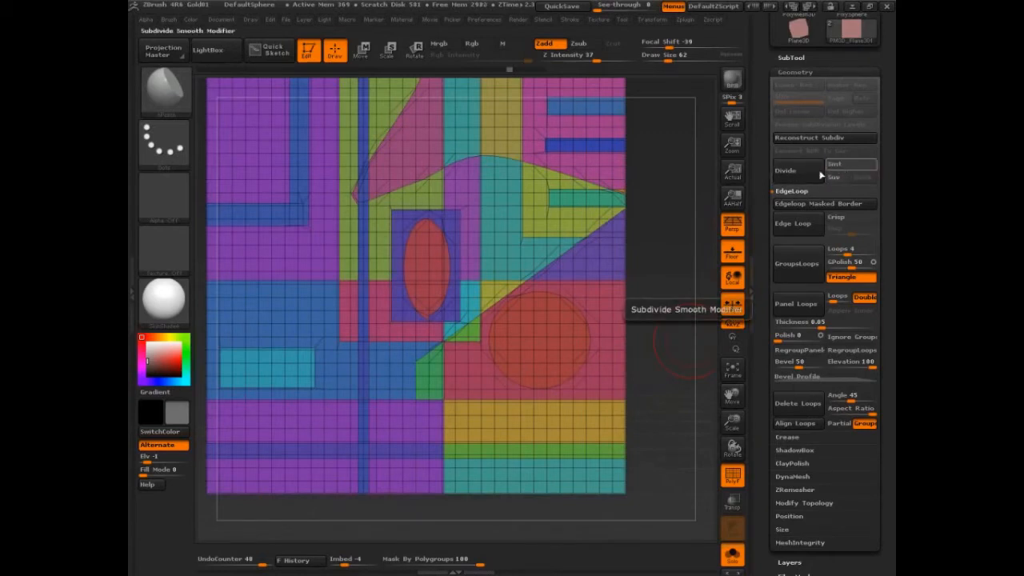
pyautogui.click(805, 173)
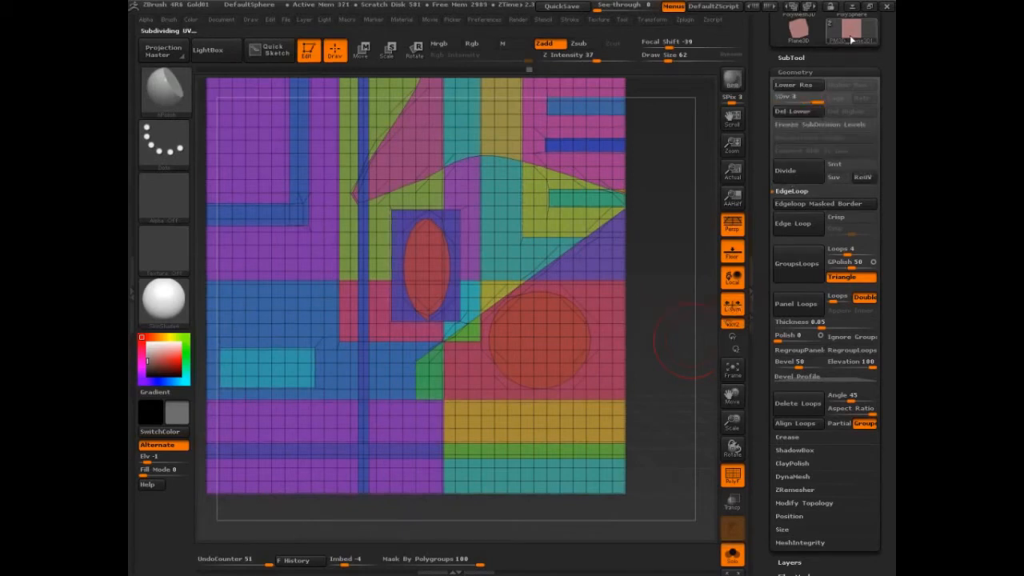
pyautogui.hotkey('ctrl', 'd')
pyautogui.moveTo(668, 342); pyautogui.dragTo(680, 332)
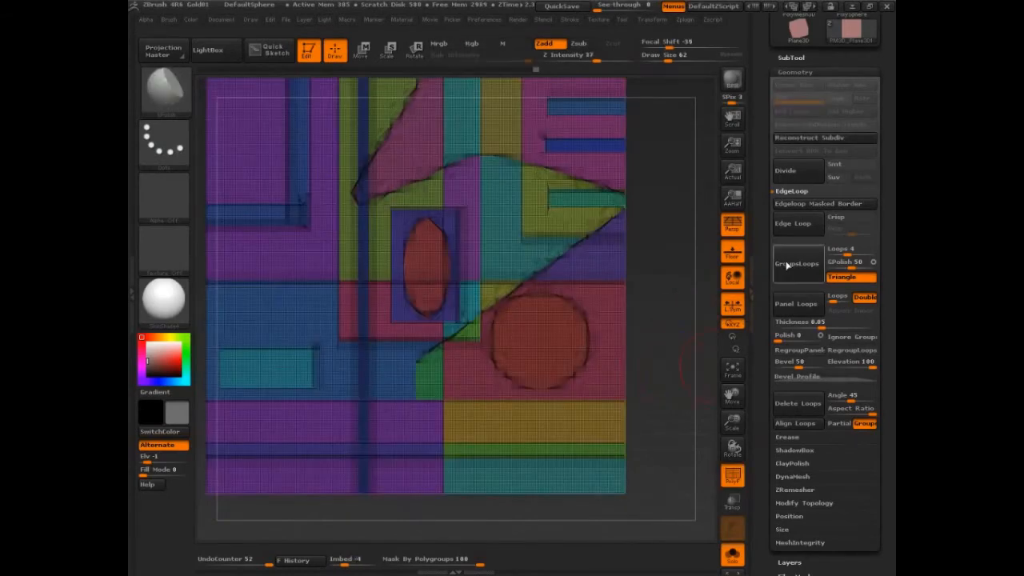
pyautogui.scroll(-5, 796, 264)
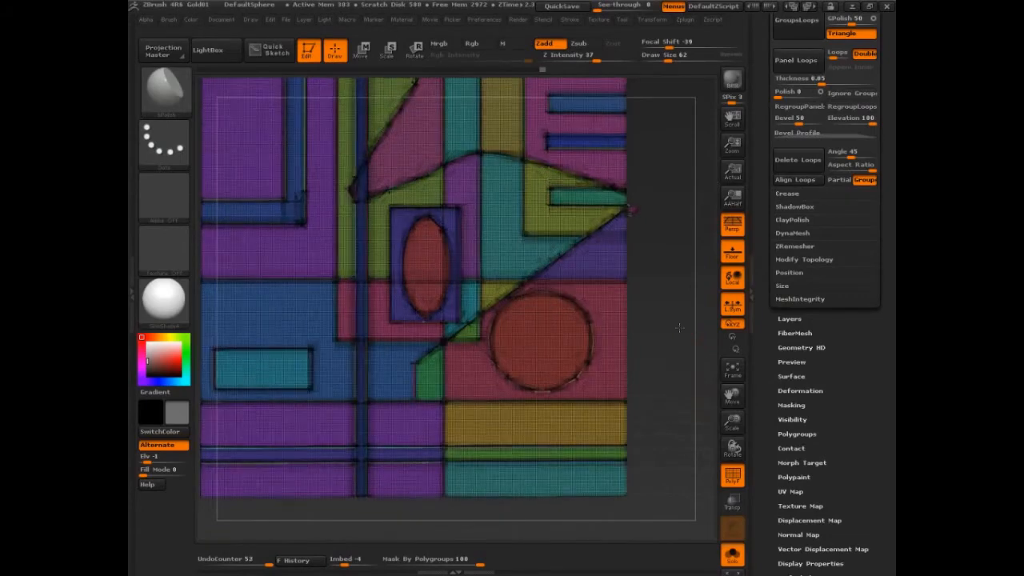
# Step: Hide PolyF with Shift+F and zoom in front-on to the grey oval and circle panels
pyautogui.hotkey('shift', 'f')
pyautogui.moveTo(678, 328); pyautogui.dragTo(680, 352)
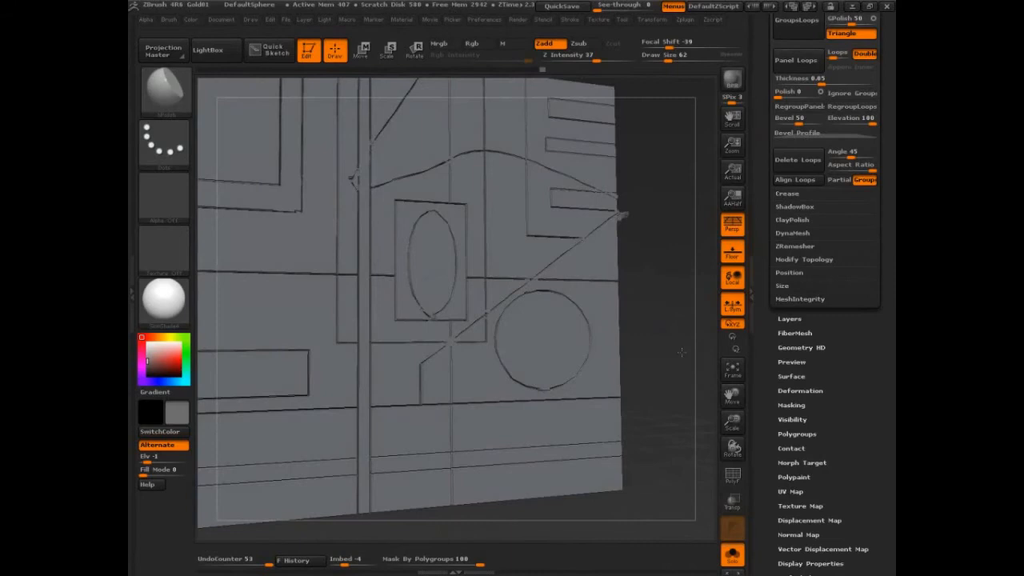
pyautogui.moveTo(680, 352); pyautogui.dragTo(704, 344, button='right')
pyautogui.keyDown('ctrl'); pyautogui.moveTo(704, 384); pyautogui.dragTo(707, 264, button='right'); pyautogui.keyUp('ctrl')
# Step: Try a clay brush stroke along the oval's rectangular frame, then switch brushes again
pyautogui.press('b')
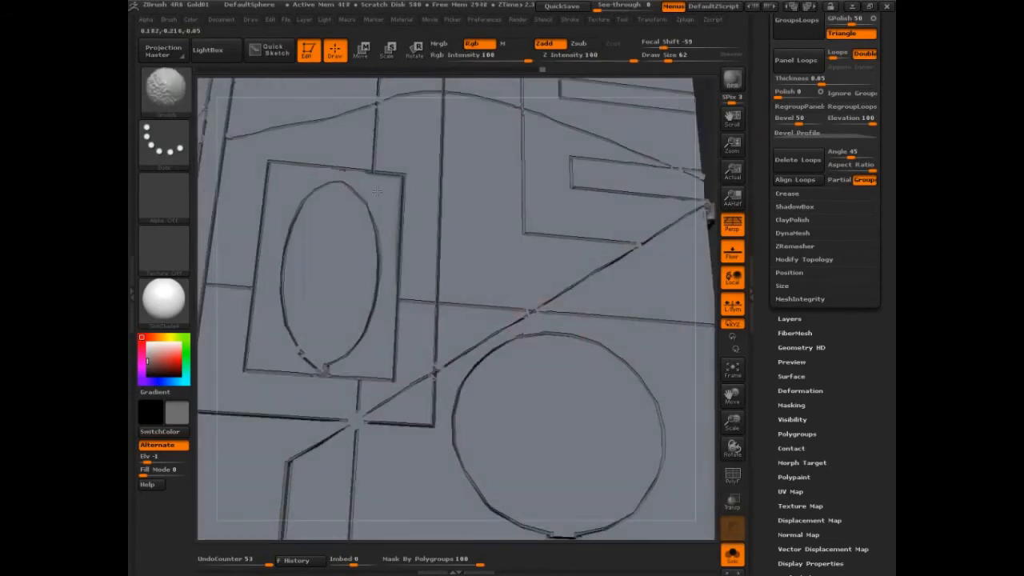
pyautogui.moveTo(376, 180)
pyautogui.mouseDown()
pyautogui.moveTo(272, 166)
pyautogui.moveTo(264, 368)
pyautogui.moveTo(324, 369)
pyautogui.mouseUp()
pyautogui.press('b')
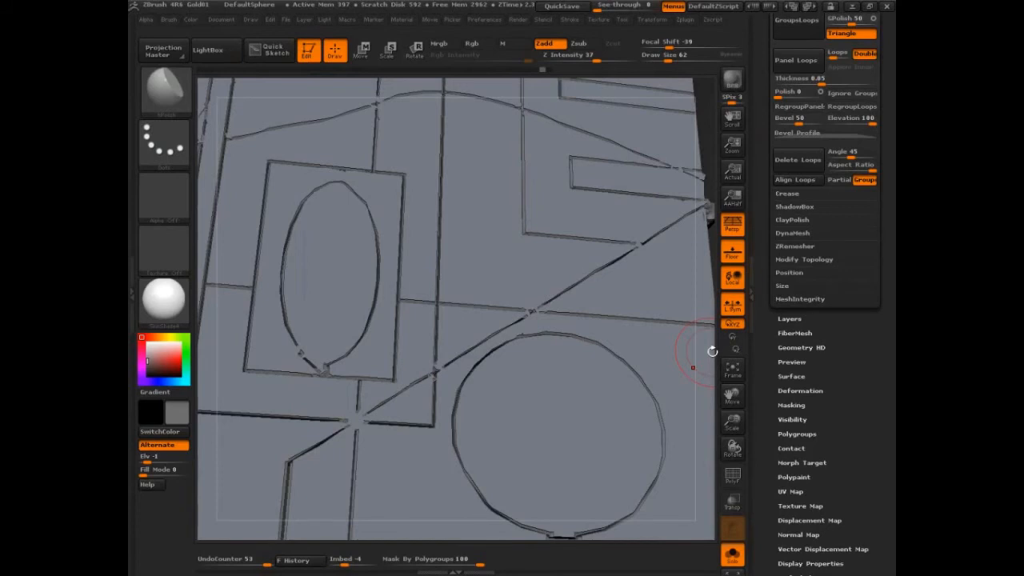
# Step: Set Polish By Features to 31 in the Deformation subpalette
pyautogui.moveTo(844, 429); pyautogui.dragTo(799, 275)
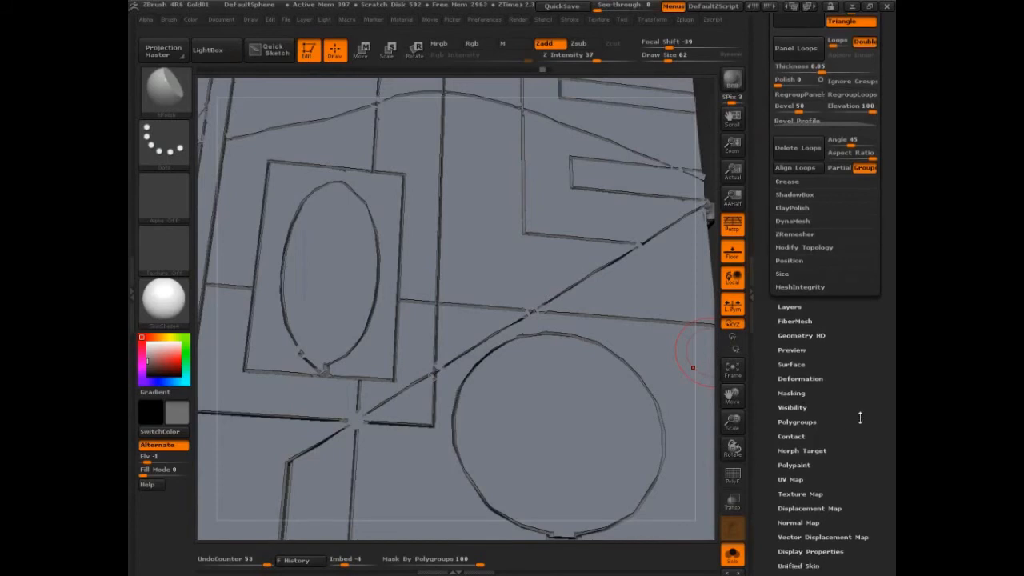
pyautogui.click(800, 236)
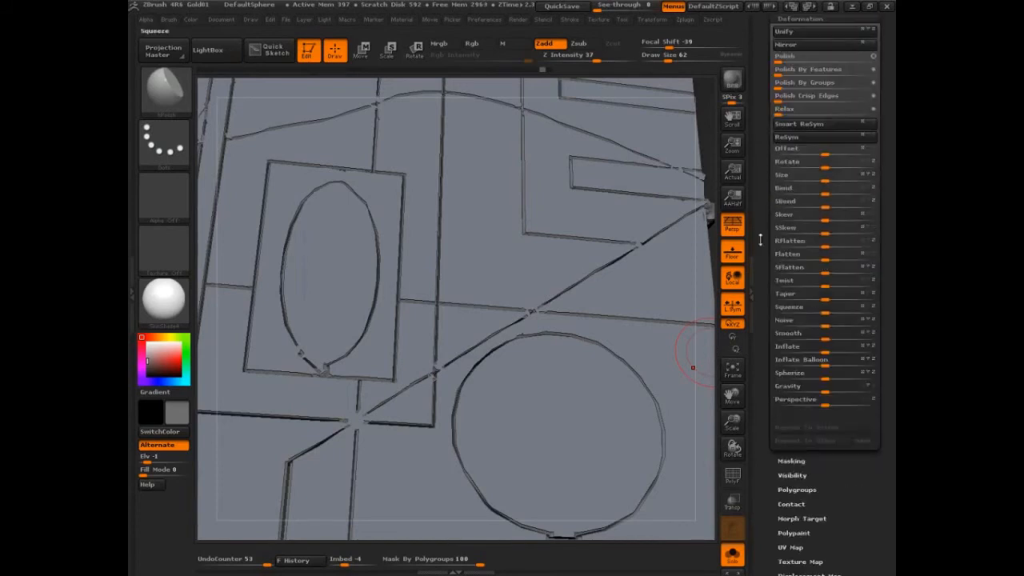
pyautogui.moveTo(760, 232); pyautogui.dragTo(760, 292)
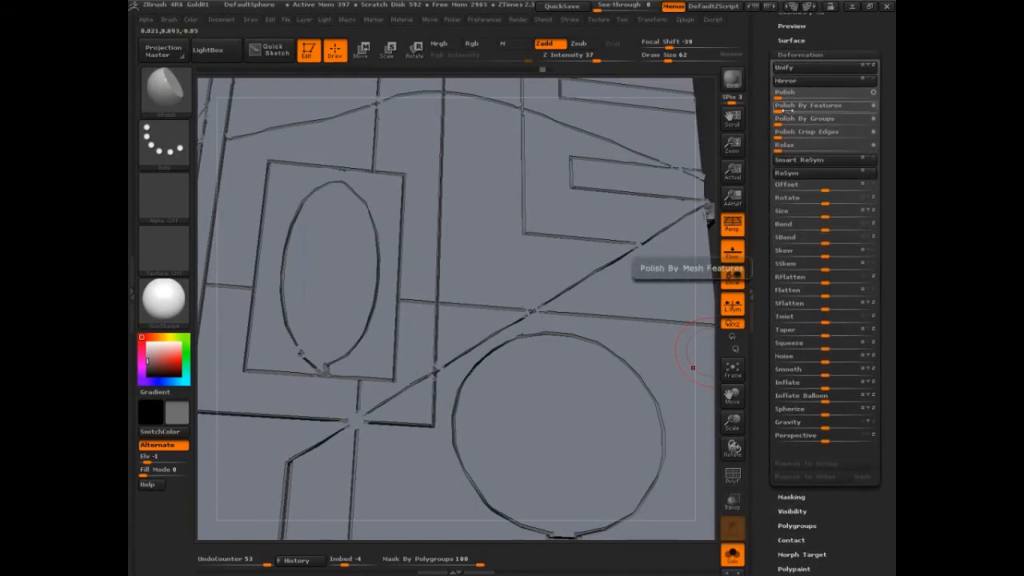
pyautogui.moveTo(792, 109)
pyautogui.mouseDown()
pyautogui.moveTo(852, 110)
pyautogui.moveTo(778, 109)
pyautogui.mouseUp()
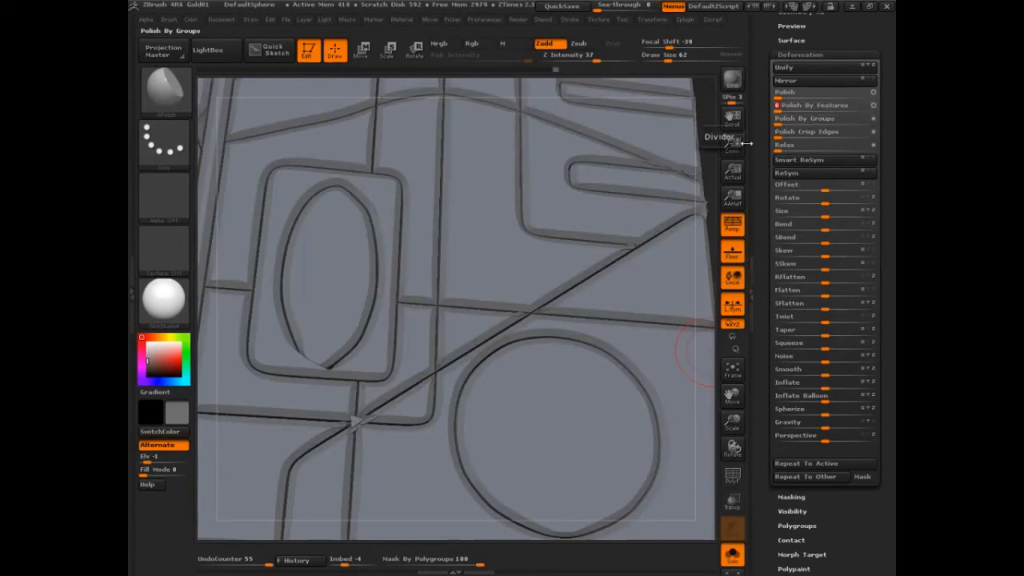
pyautogui.keyDown('alt'); pyautogui.moveTo(708, 167); pyautogui.dragTo(718, 222); pyautogui.keyUp('alt')
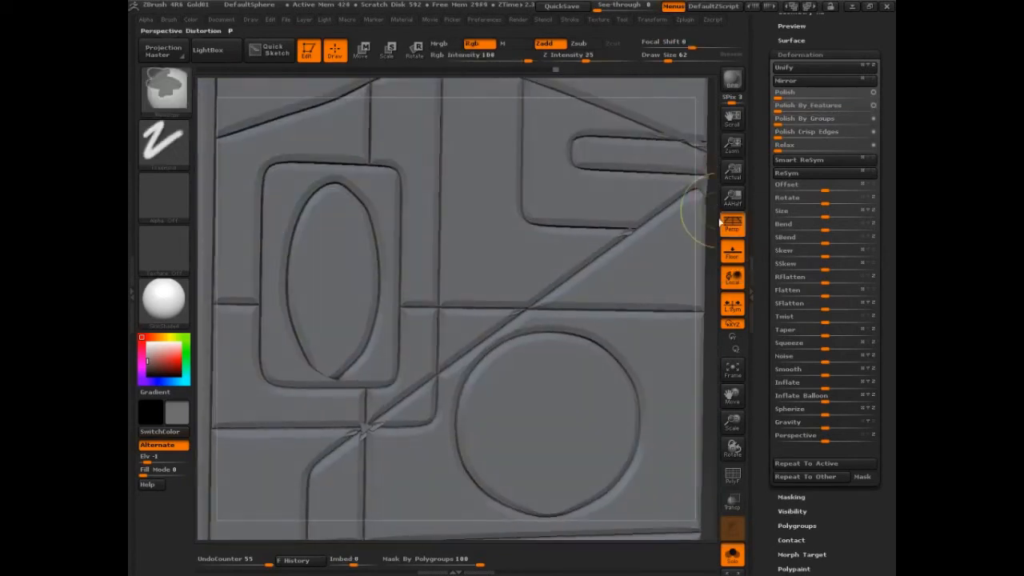
# Step: Apply Polish By Features twice, then undo the last pass
pyautogui.click(807, 105)
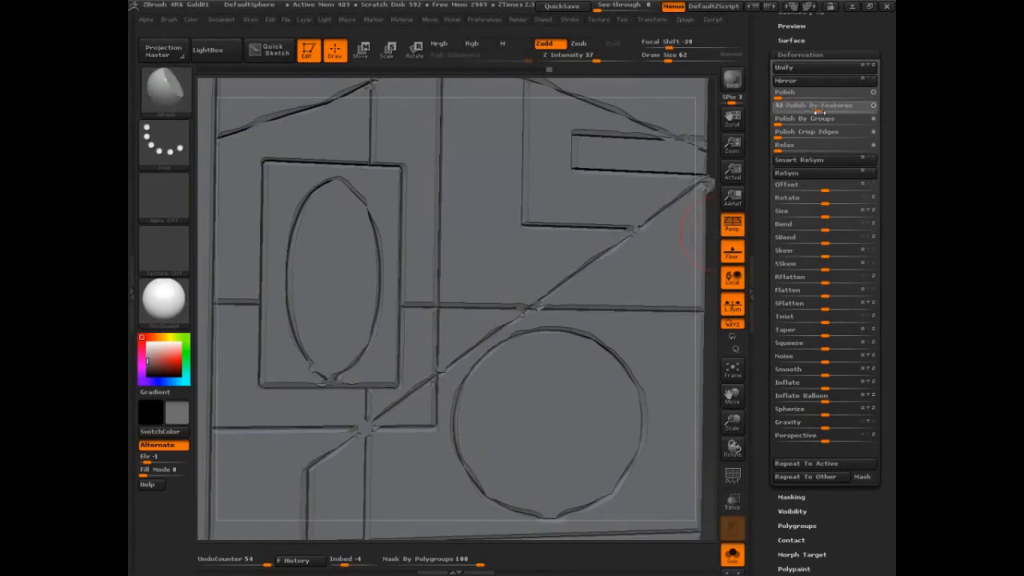
pyautogui.click(800, 118)
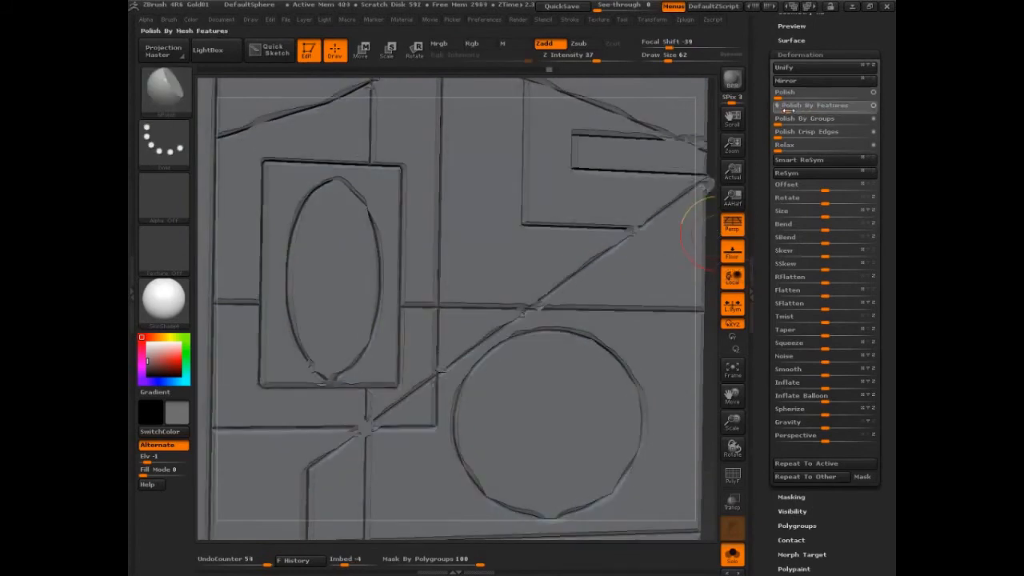
pyautogui.click(788, 106)
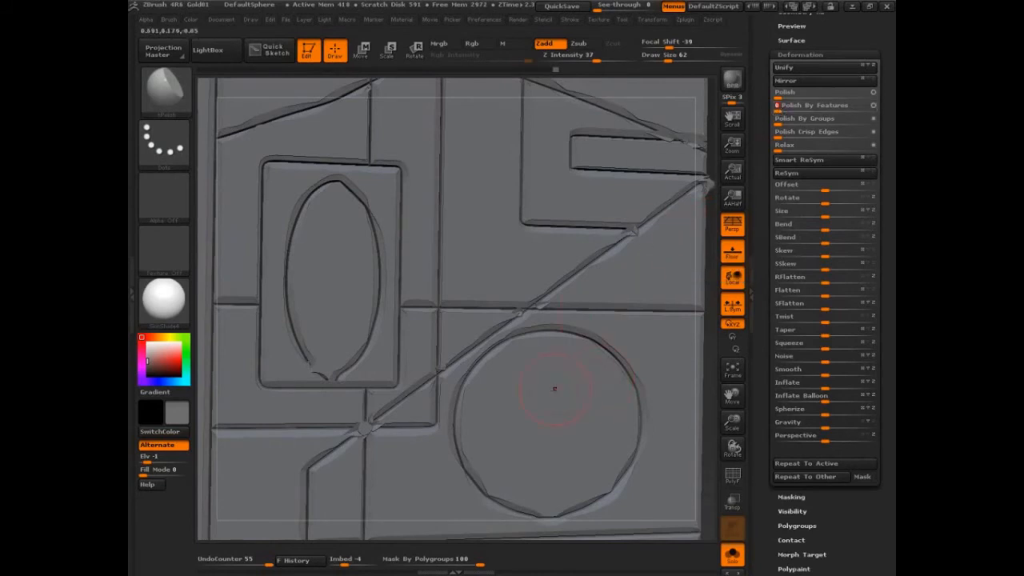
pyautogui.hotkey('ctrl', 'z')
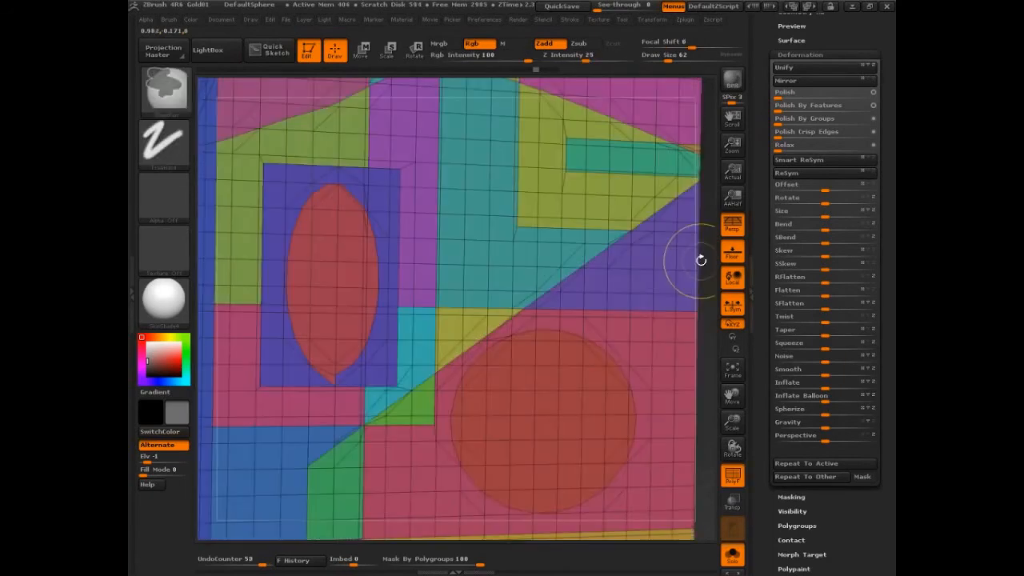
# Step: Apply Crease PG so every polygroup border on the plane is creased
pyautogui.press('ctrl')
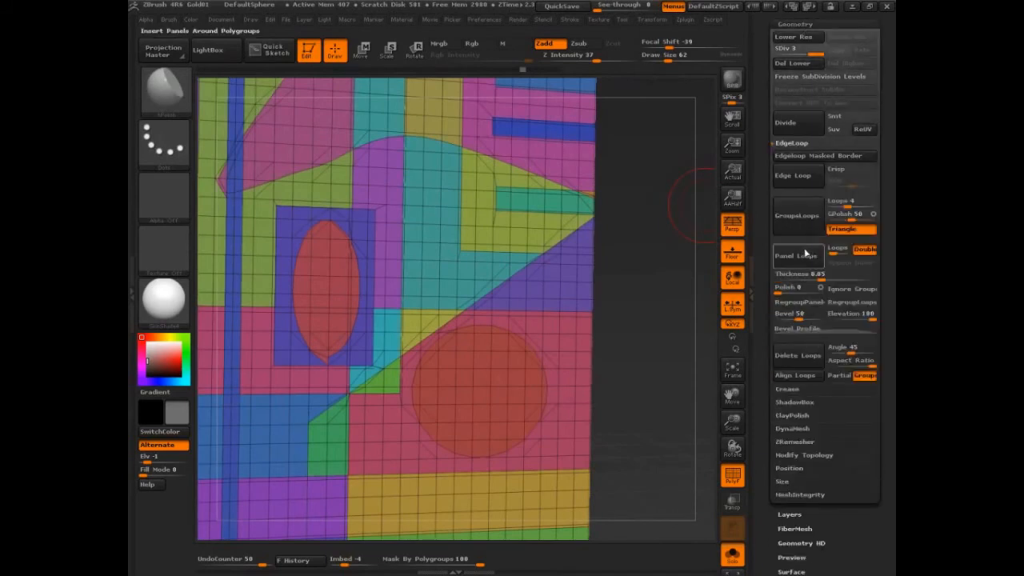
pyautogui.click(797, 390)
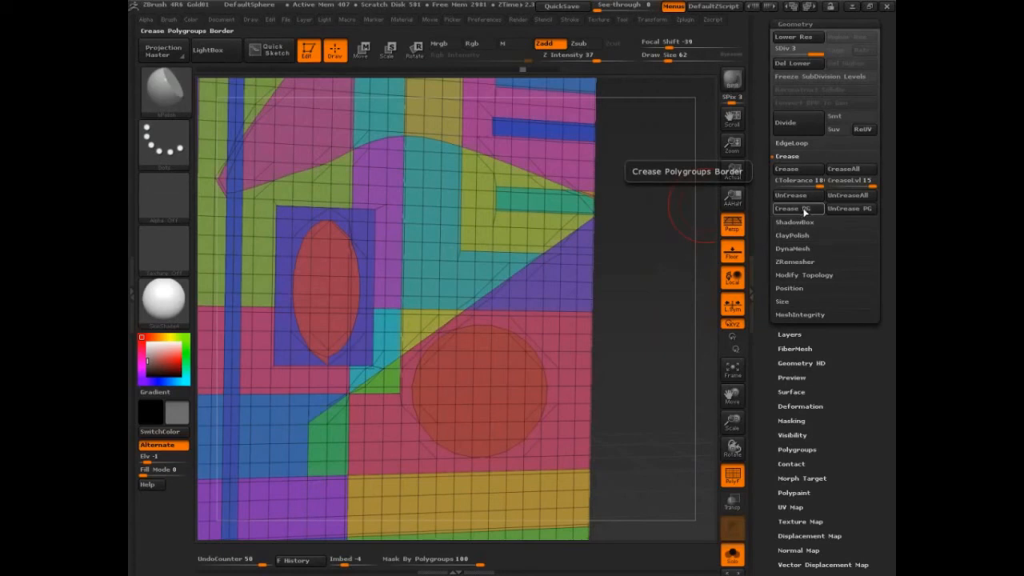
pyautogui.click(805, 210)
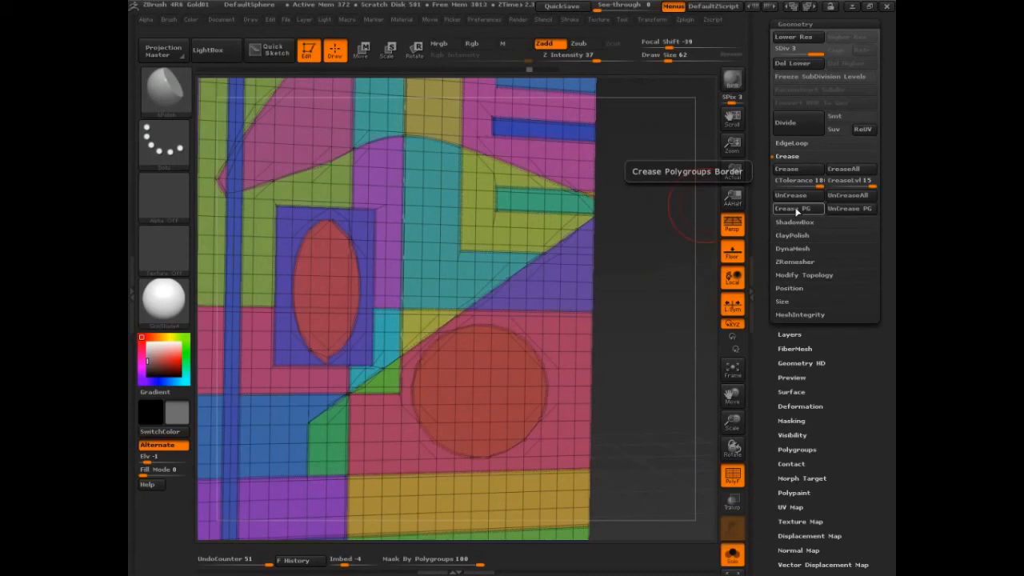
pyautogui.scroll(-3, 808, 272)
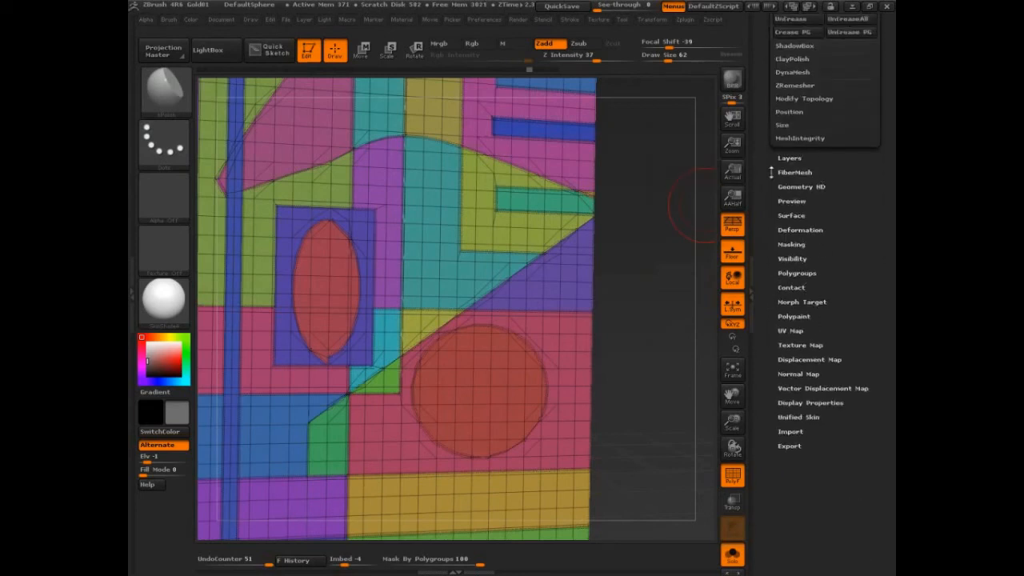
pyautogui.scroll(5, 792, 74)
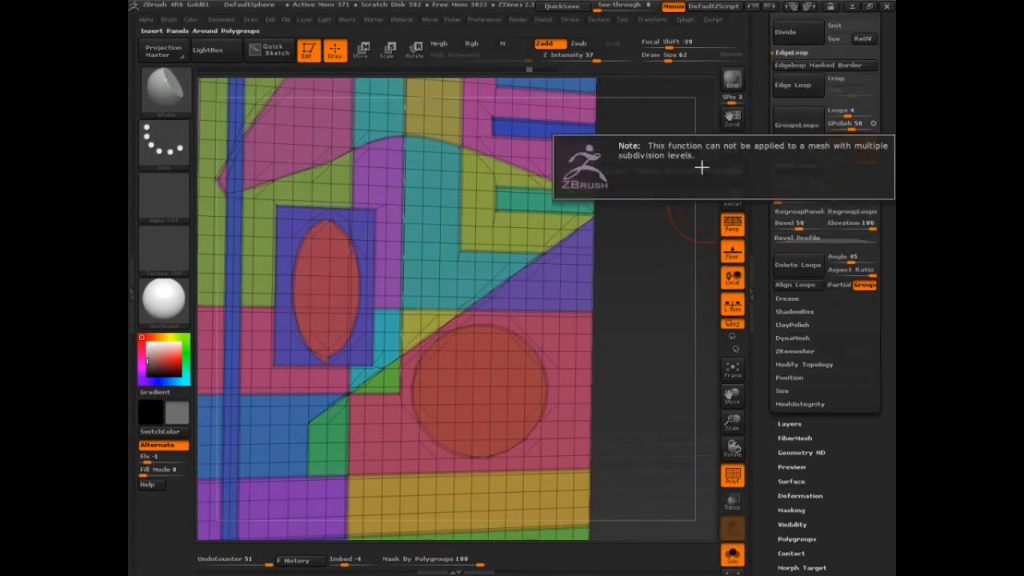
pyautogui.scroll(4, 761, 112)
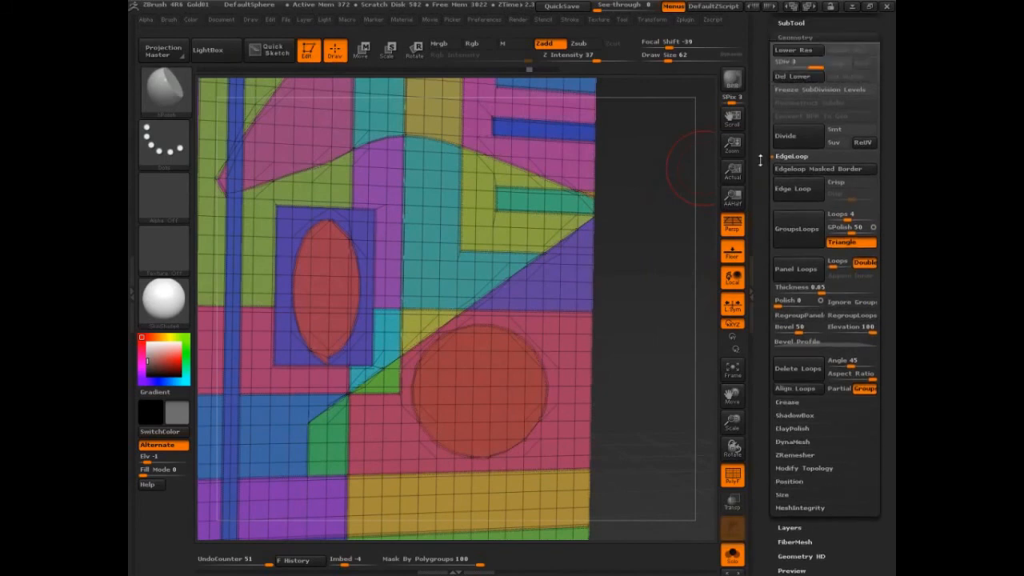
# Step: Return to the top SDiv level and Del Lower so only the densest level remains
pyautogui.moveTo(775, 66); pyautogui.dragTo(796, 67)
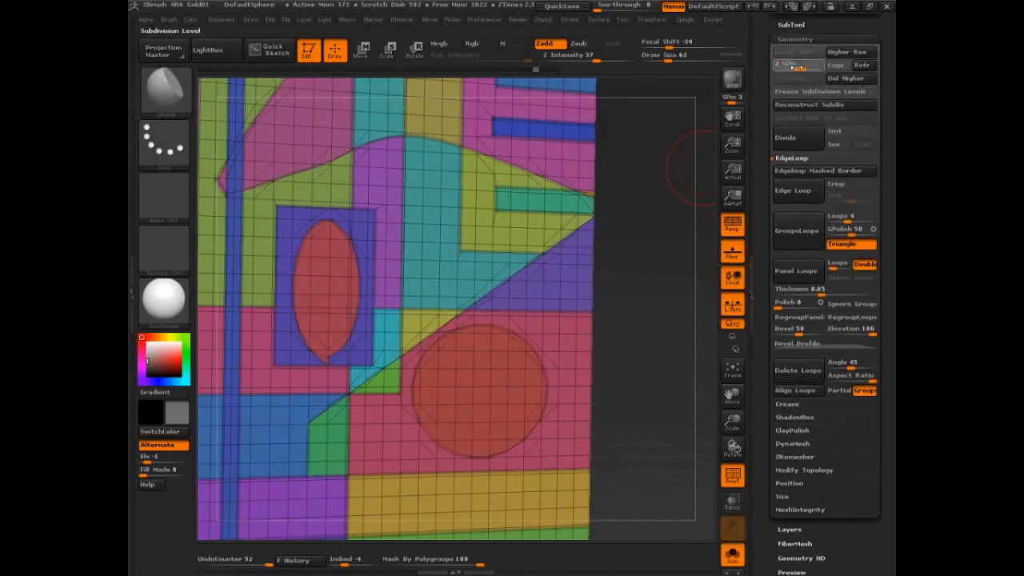
pyautogui.click(796, 67)
pyautogui.click(796, 79)
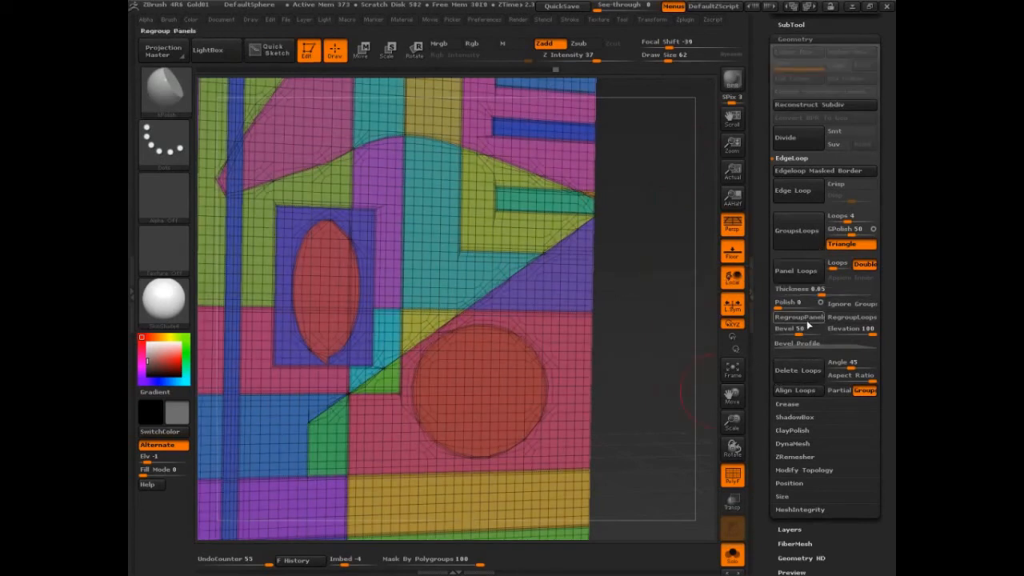
pyautogui.click(792, 404)
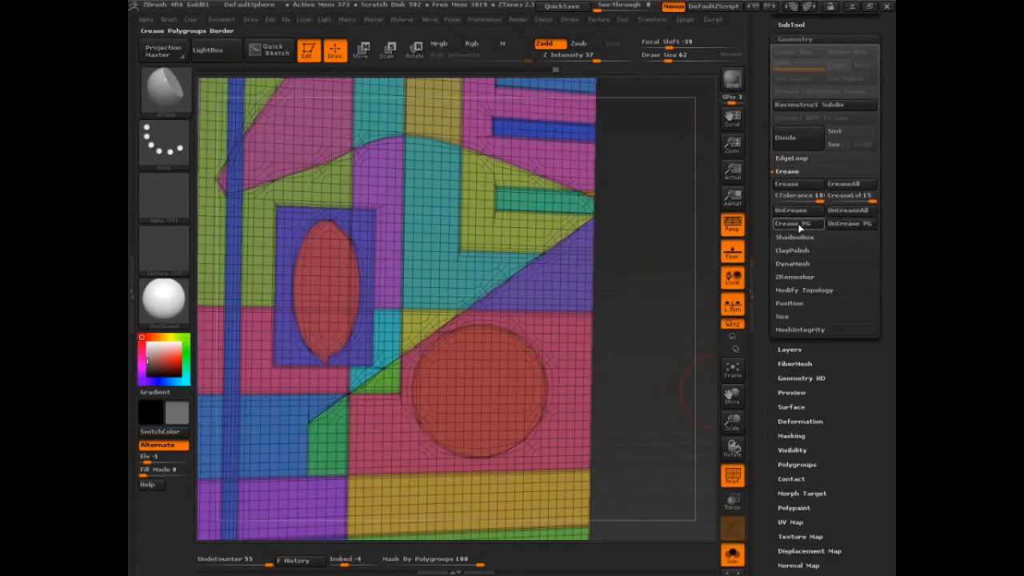
pyautogui.click(792, 157)
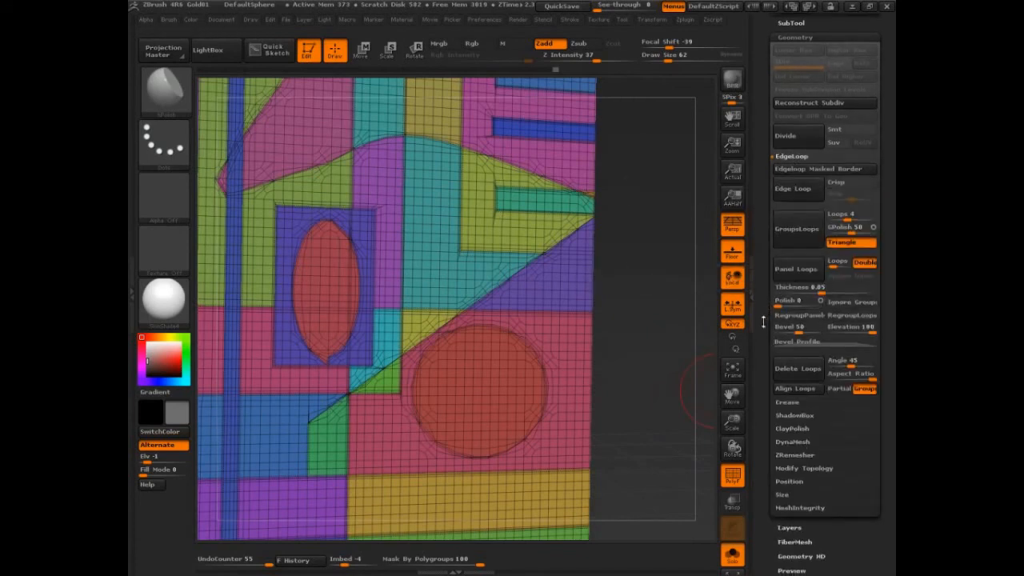
pyautogui.moveTo(809, 344); pyautogui.dragTo(800, 288)
pyautogui.click(799, 218)
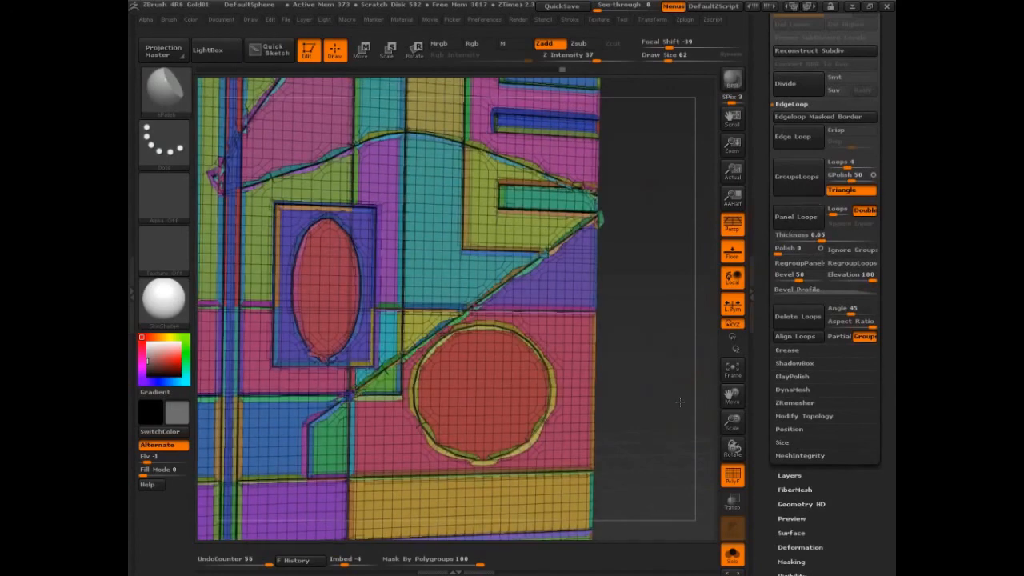
pyautogui.moveTo(679, 402); pyautogui.dragTo(687, 399)
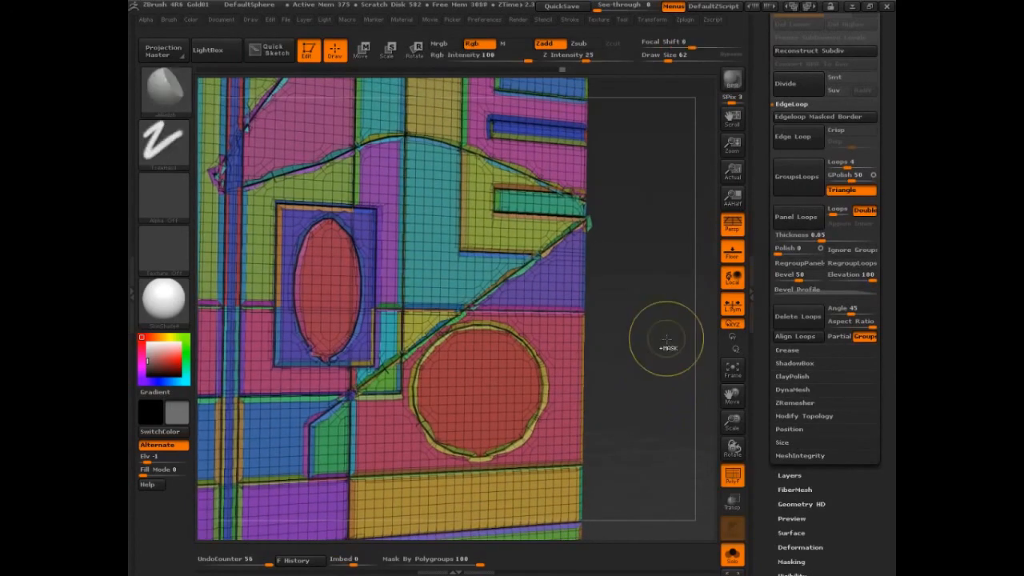
pyautogui.hotkey('ctrl', 'z')
pyautogui.hotkey('ctrl', 'z')
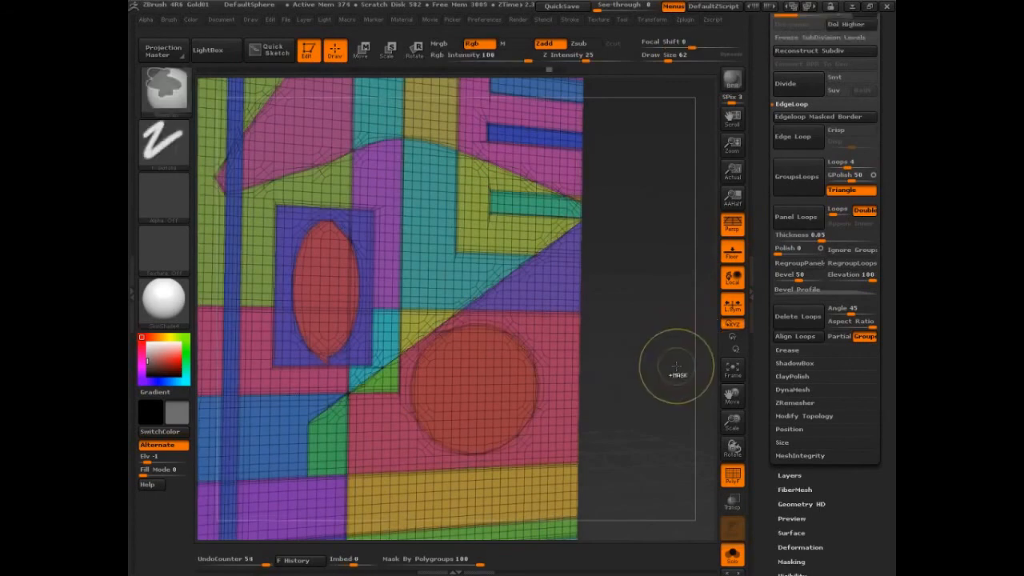
pyautogui.hotkey('ctrl', 'z')
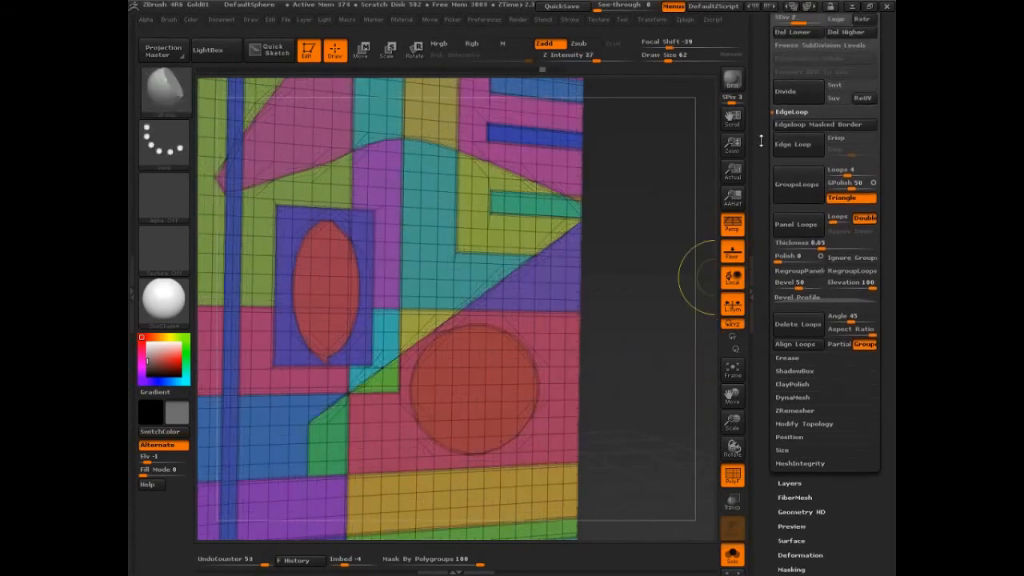
pyautogui.scroll(2, 824, 239)
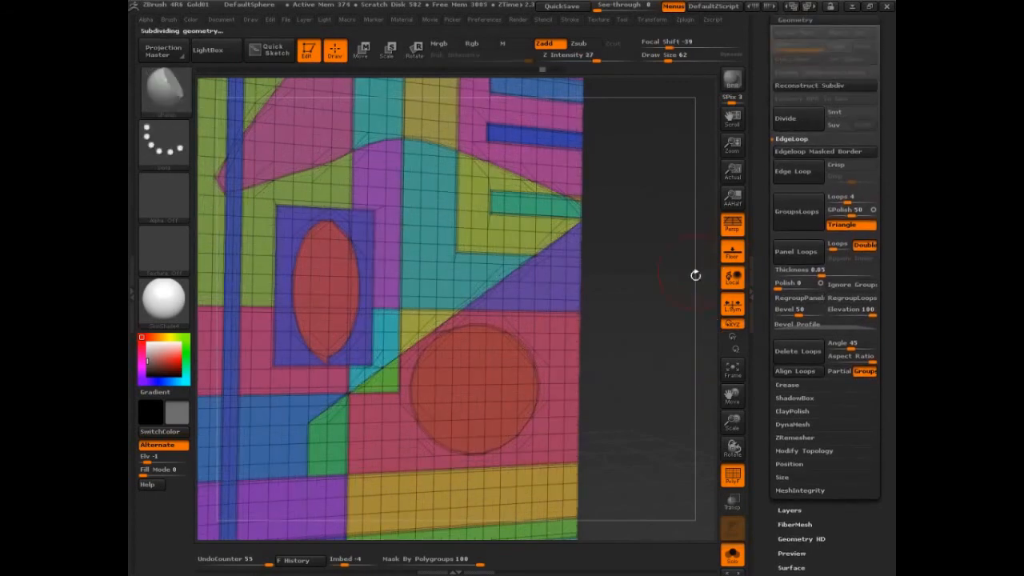
# Step: Re-insert Panel Loops with Polish set to 0 so sharp-edged panels rim every polygroup
pyautogui.click(797, 251)
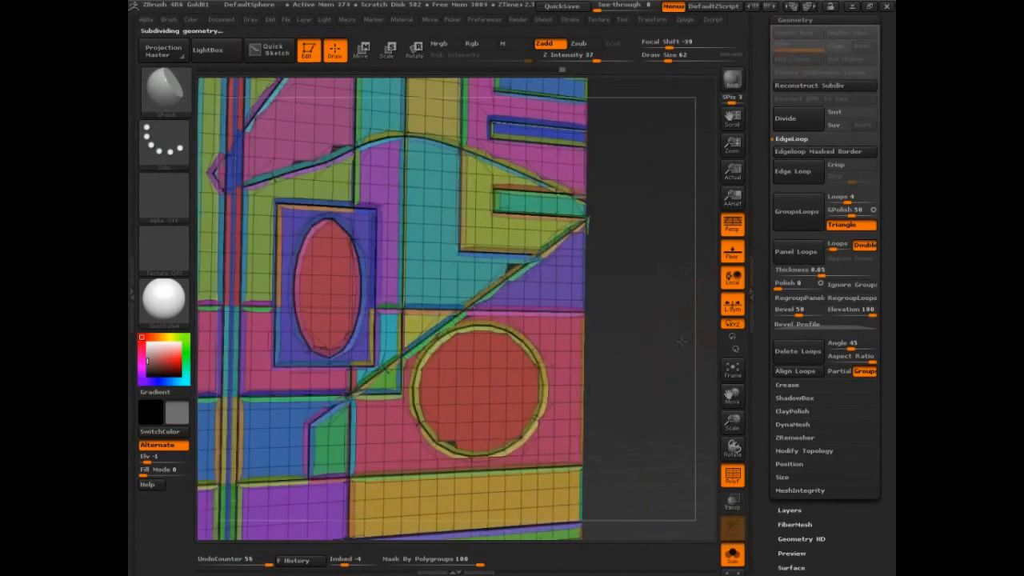
pyautogui.hotkey('ctrl', 'z')
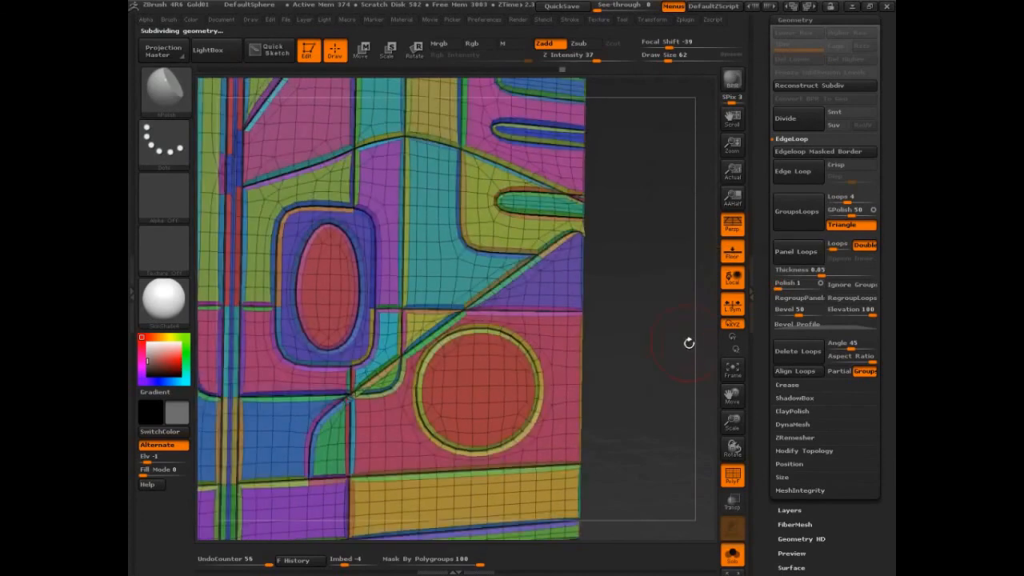
pyautogui.hotkey('ctrl', 'z')
pyautogui.click(779, 283)
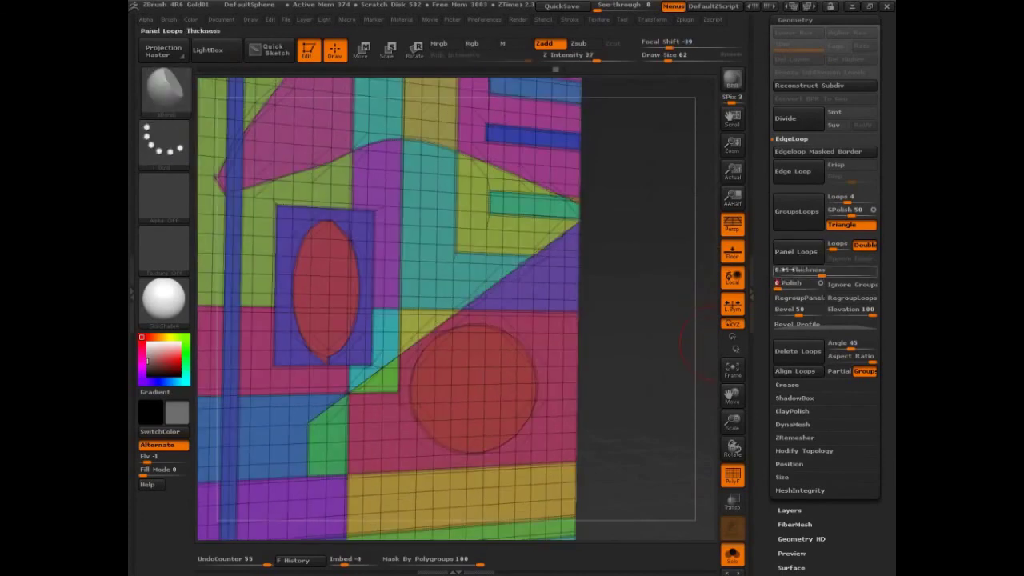
pyautogui.click(796, 252)
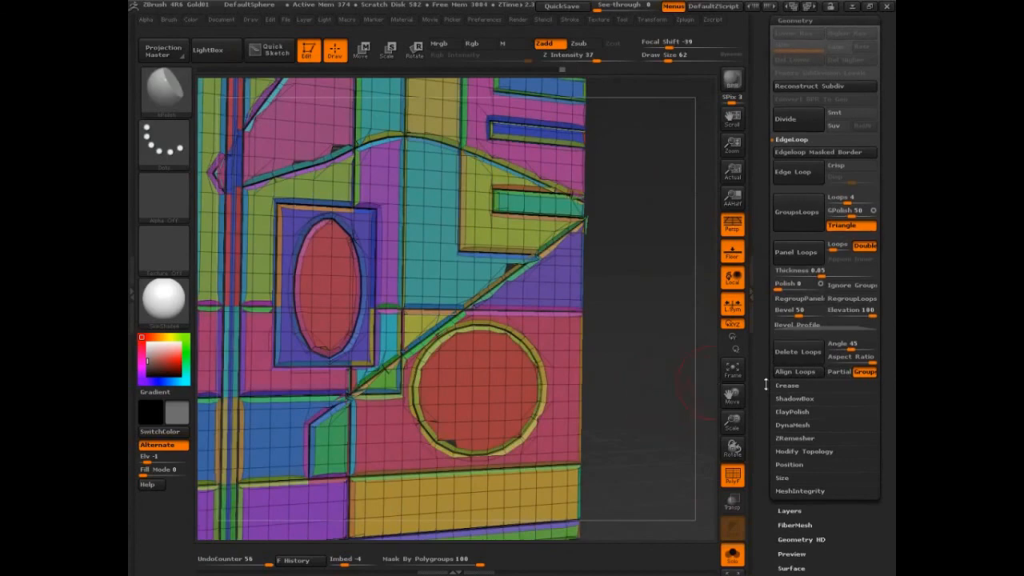
pyautogui.scroll(-3, 804, 364)
pyautogui.click(804, 364)
pyautogui.scroll(2, 804, 364)
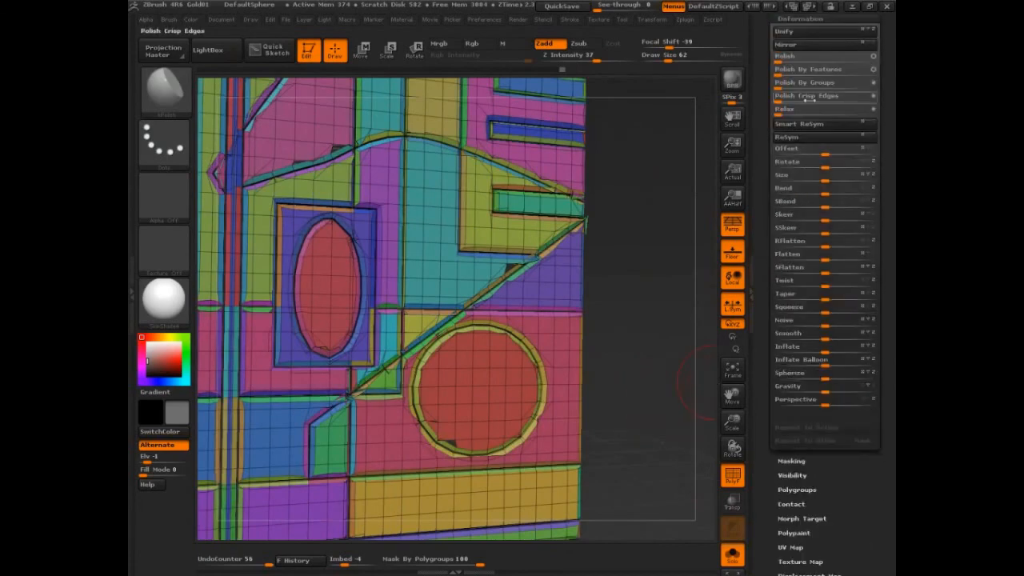
# Step: Apply Polish Crisp Edges at 24, rounding each panel into a separate crisp-edged shape
pyautogui.moveTo(791, 97)
pyautogui.mouseDown()
pyautogui.moveTo(832, 96)
pyautogui.moveTo(776, 97)
pyautogui.mouseUp()
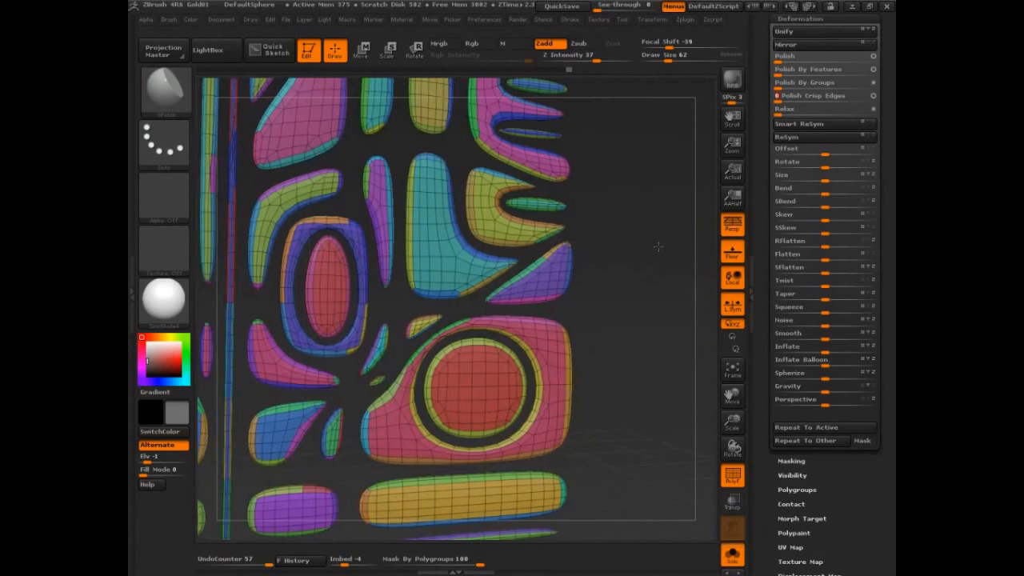
pyautogui.press('f')
pyautogui.moveTo(657, 319)
pyautogui.mouseDown()
pyautogui.moveTo(704, 419)
pyautogui.moveTo(645, 416)
pyautogui.mouseUp()
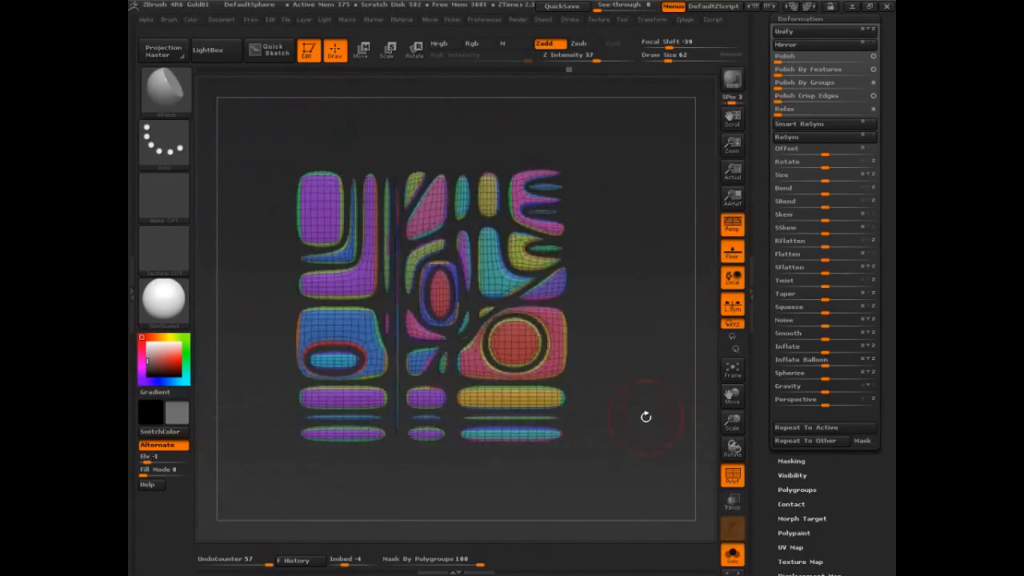